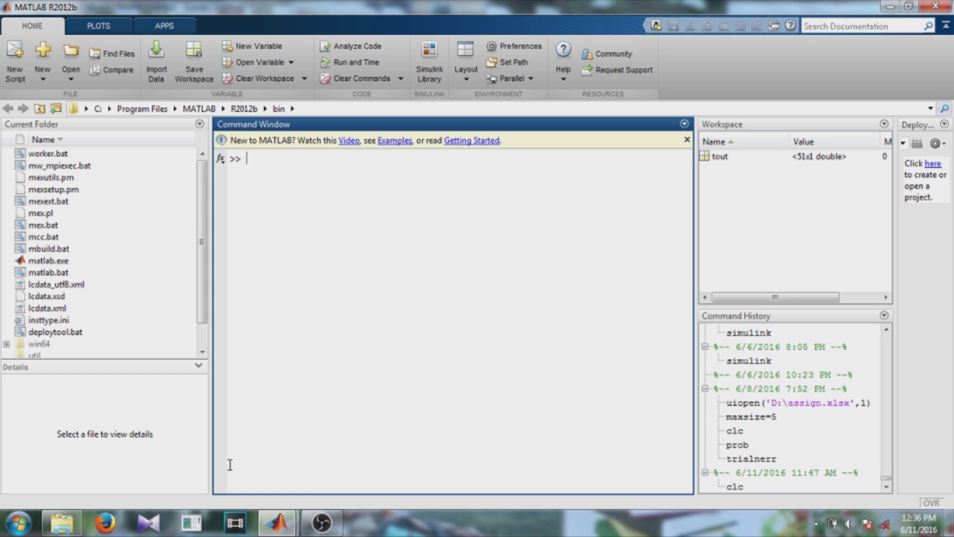
- Open the Simulink Library Browser beside a new blank model and list the Commonly Used Blocks
left_click(429, 58)
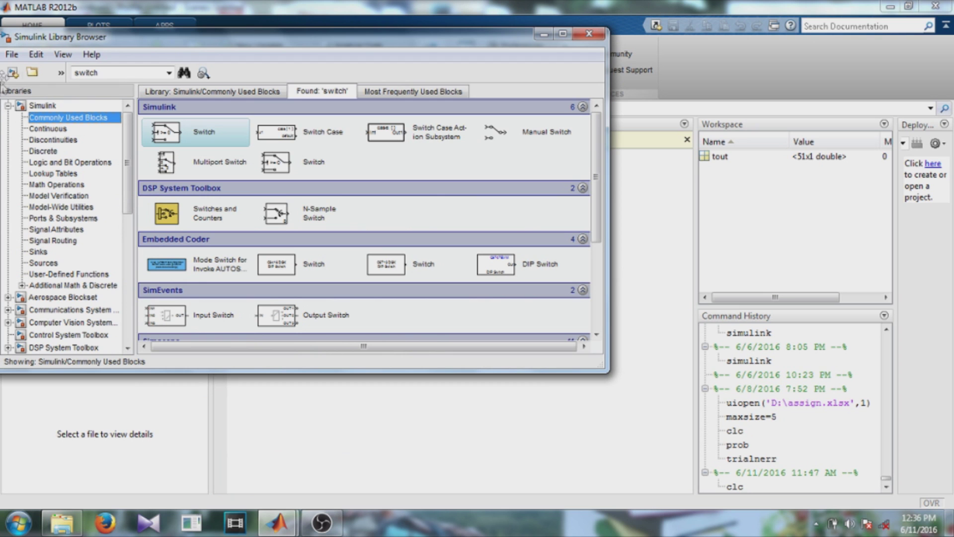
left_click(13, 72)
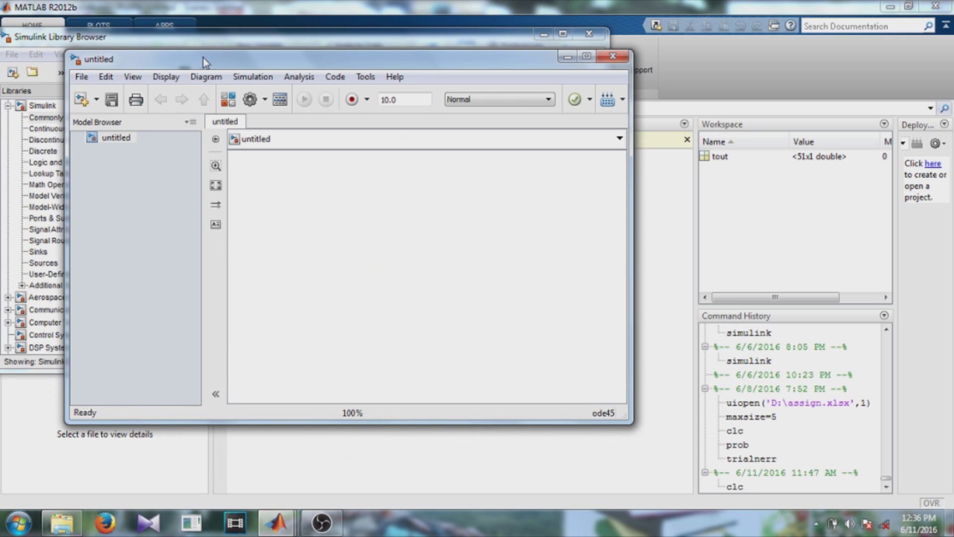
left_click_drag(203, 58, 553, 71)
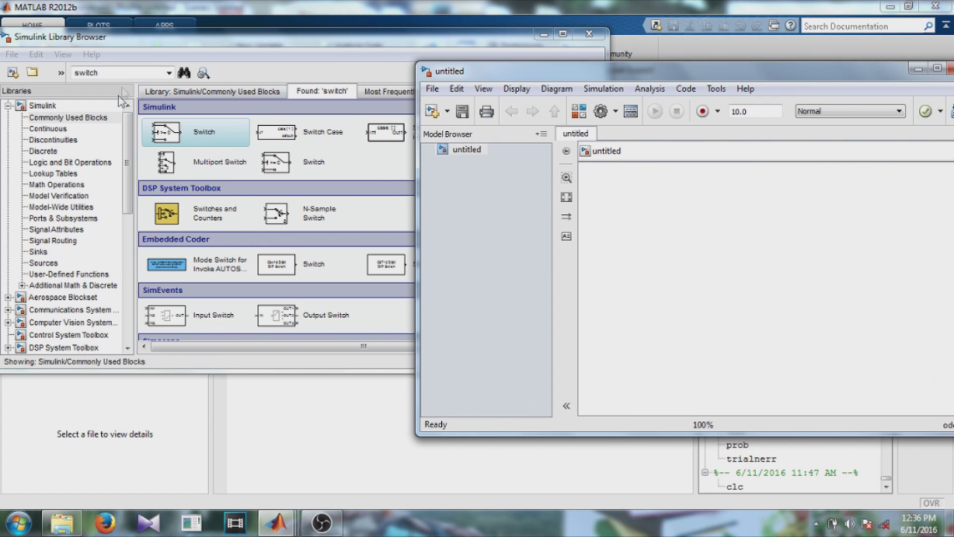
left_click(94, 120)
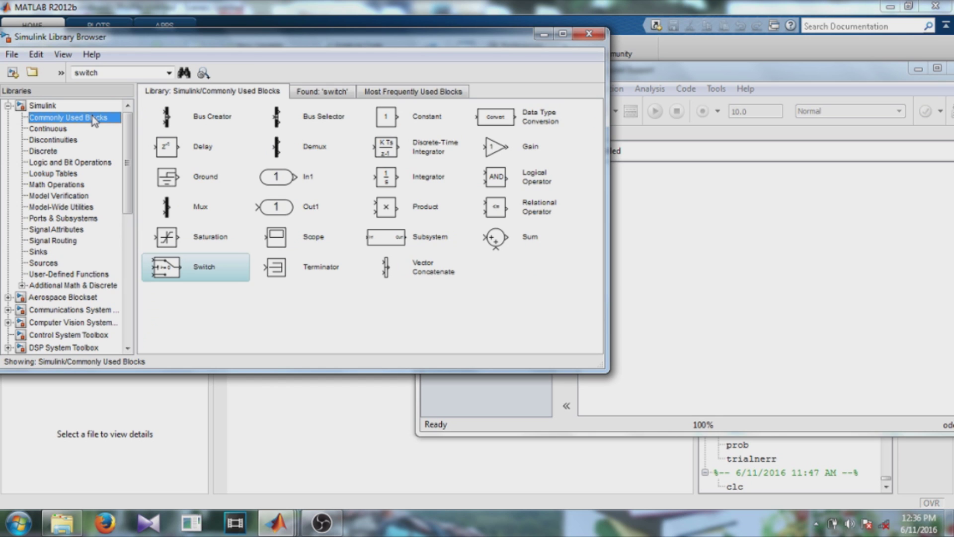
- Add the Constant block and the Discrete Unit Delay block to the untitled model
left_click(386, 116)
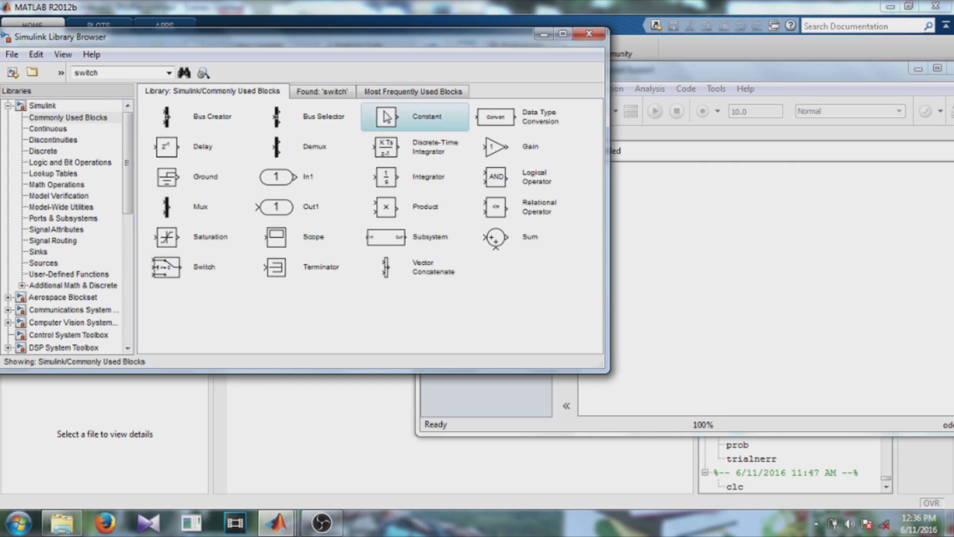
right_click(386, 116)
left_click(404, 128)
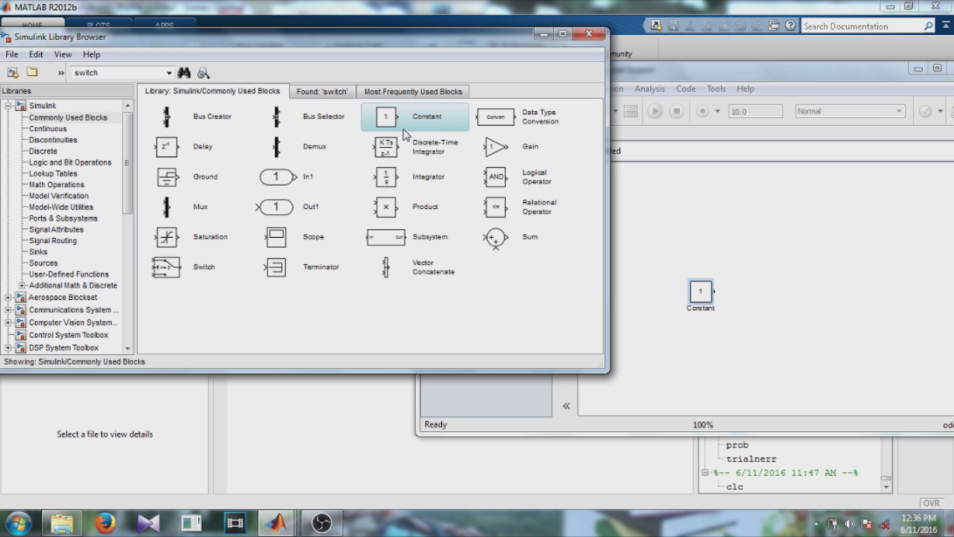
left_click(51, 152)
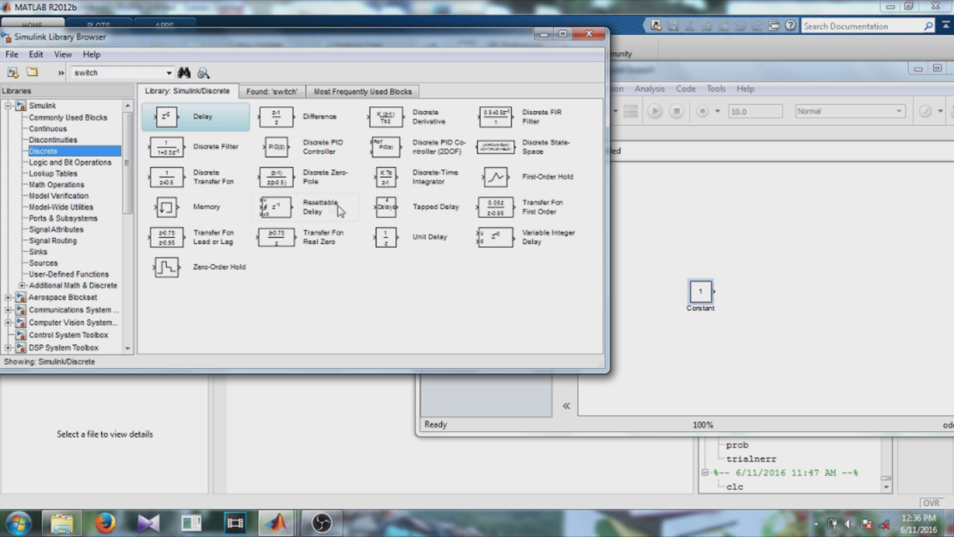
left_click(394, 243)
right_click(394, 243)
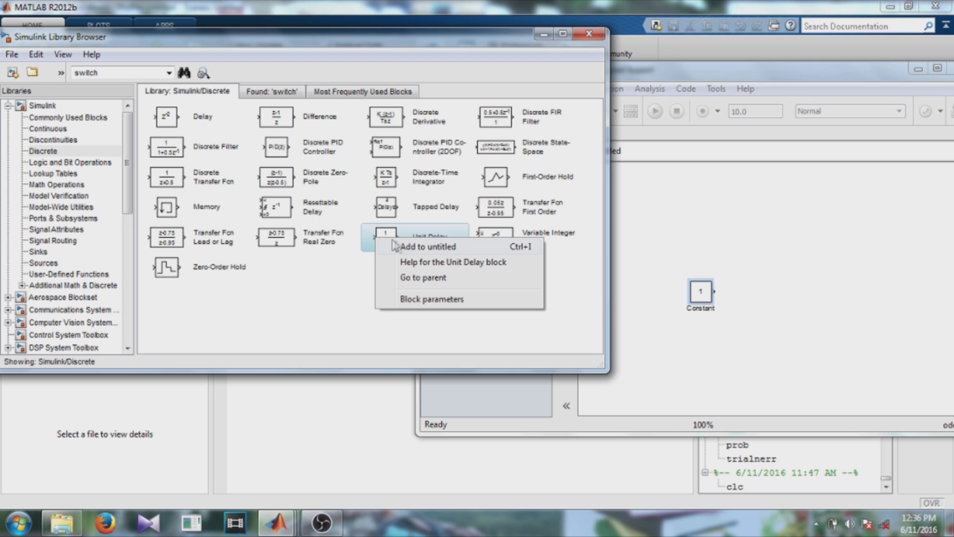
left_click(427, 246)
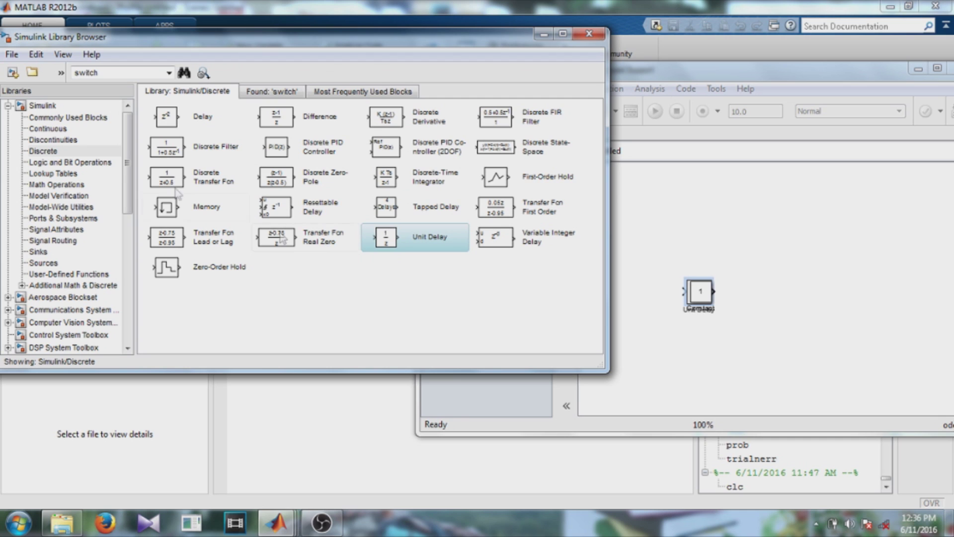
- Add the Math Operations Add block and the Sinks Scope block to the untitled model
left_click(63, 185)
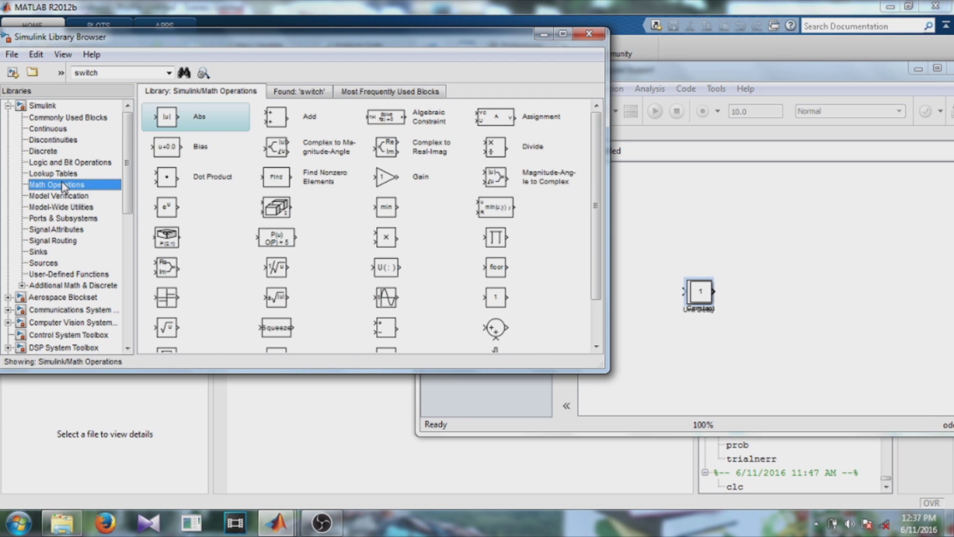
right_click(279, 124)
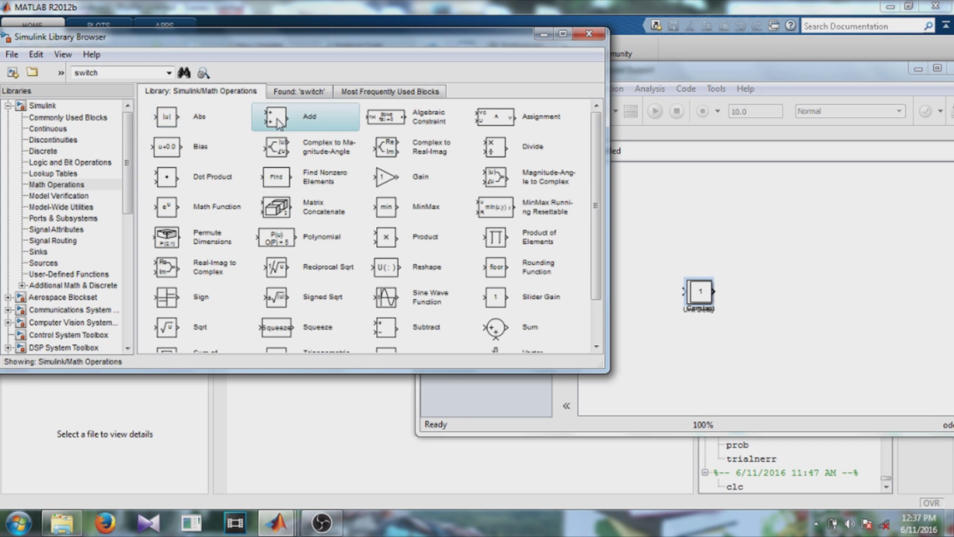
left_click(282, 129)
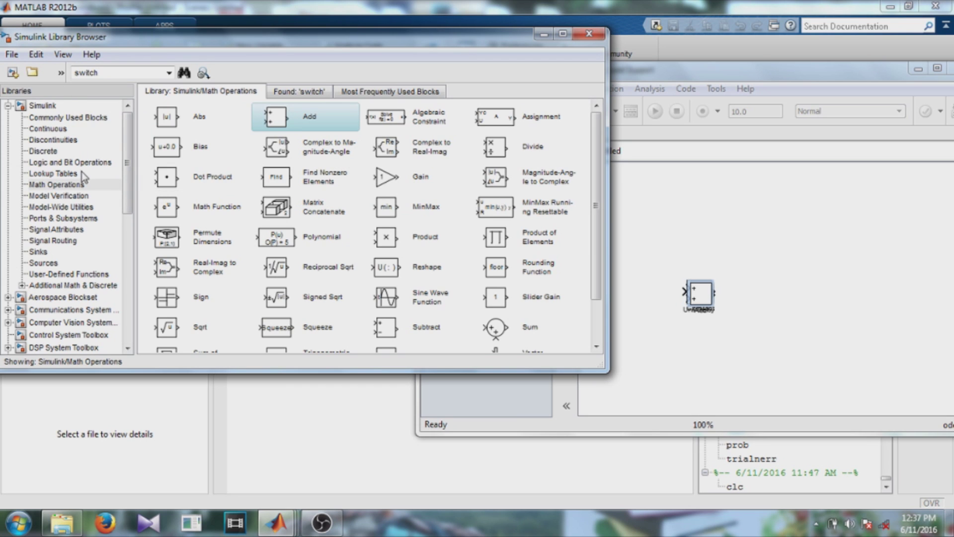
left_click(44, 253)
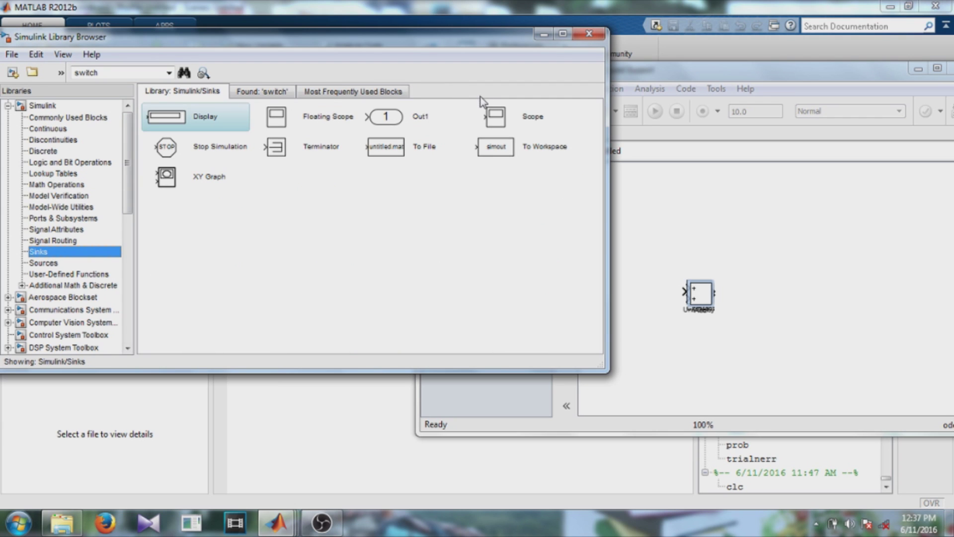
right_click(485, 119)
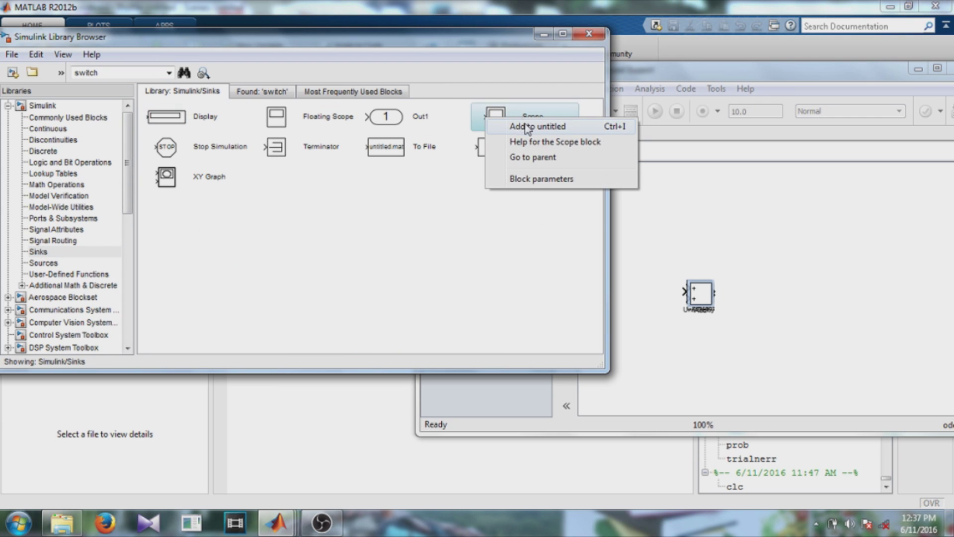
left_click(527, 127)
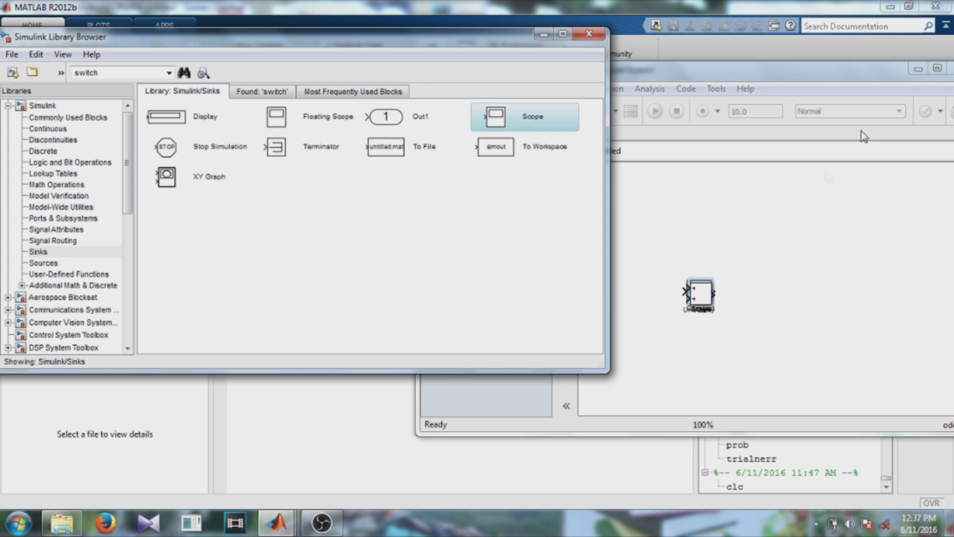
- Maximize the model, spread out Add, Scope, Constant and Unit Delay, and wire Constant into Add's upper input
left_click(937, 69)
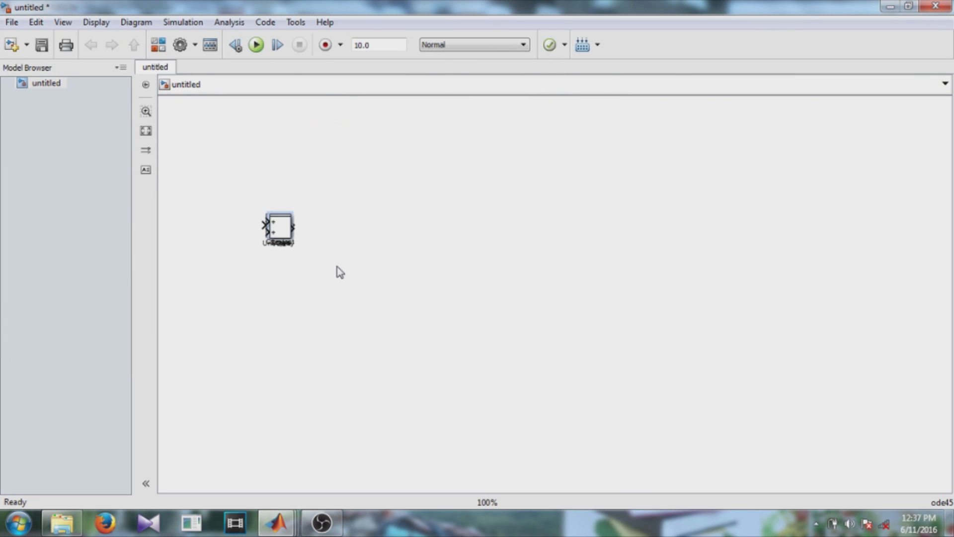
left_click_drag(280, 226, 420, 179)
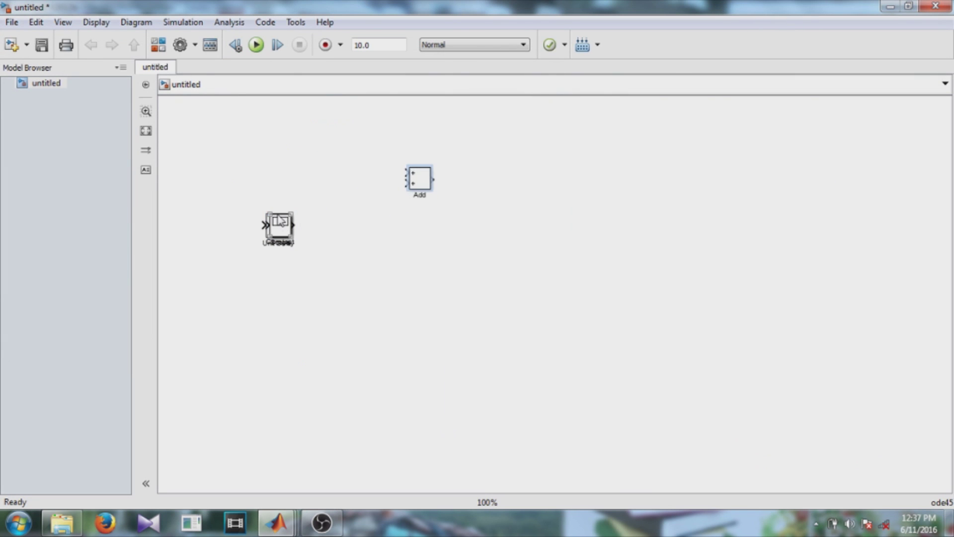
left_click_drag(278, 228, 518, 212)
left_click_drag(282, 228, 296, 162)
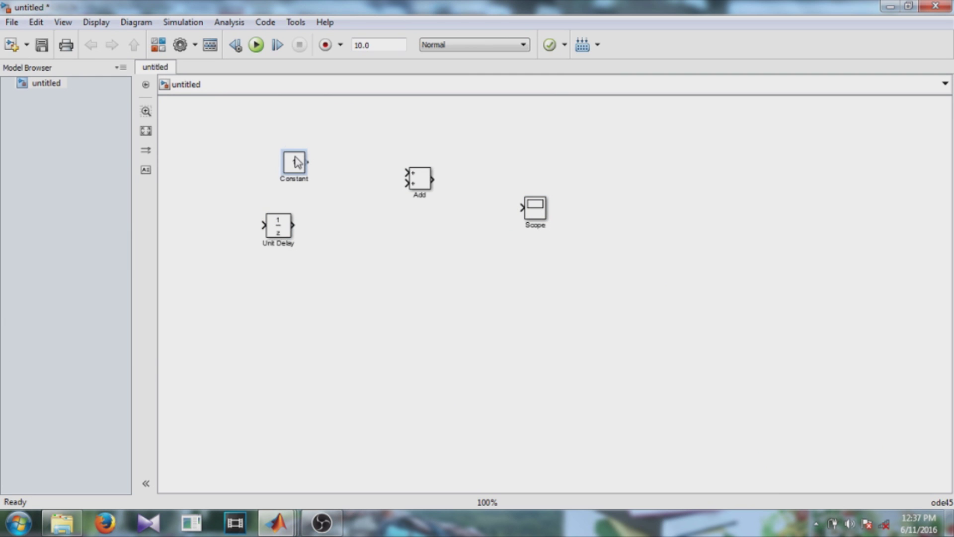
left_click_drag(274, 223, 359, 285)
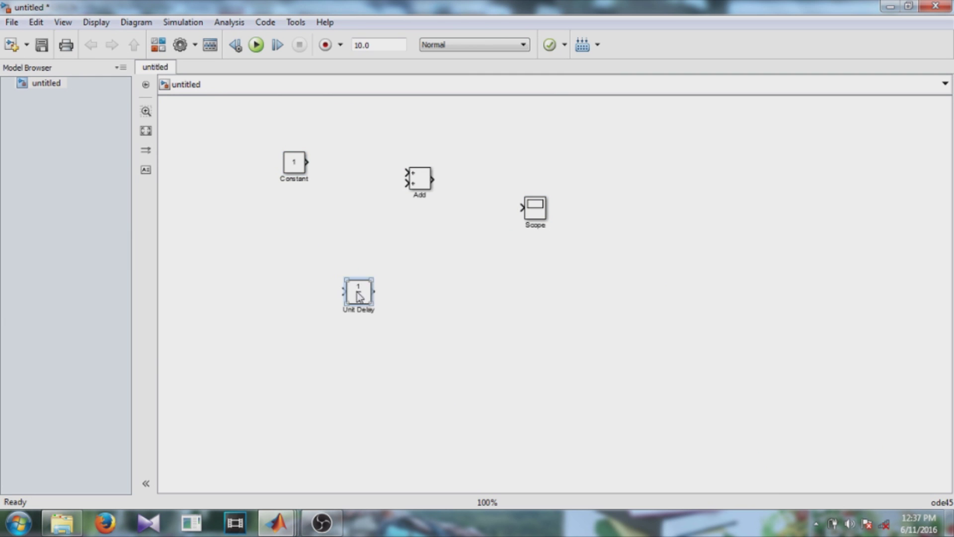
left_click(299, 169)
left_click_drag(298, 169, 298, 172)
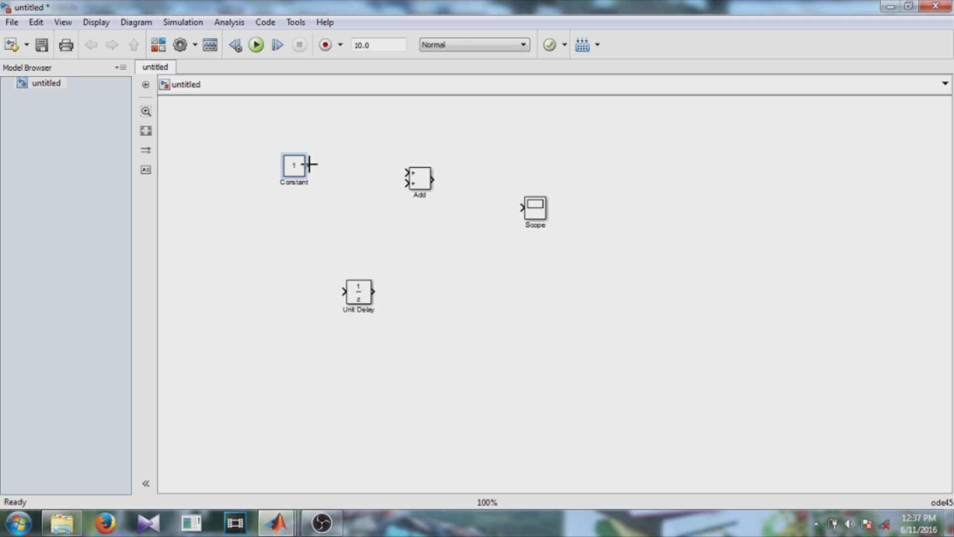
left_click_drag(308, 165, 412, 179)
- Loop Add's output back into its second input, route it to the Scope, and run the simulation
left_click(418, 183)
left_click_drag(408, 184, 440, 181)
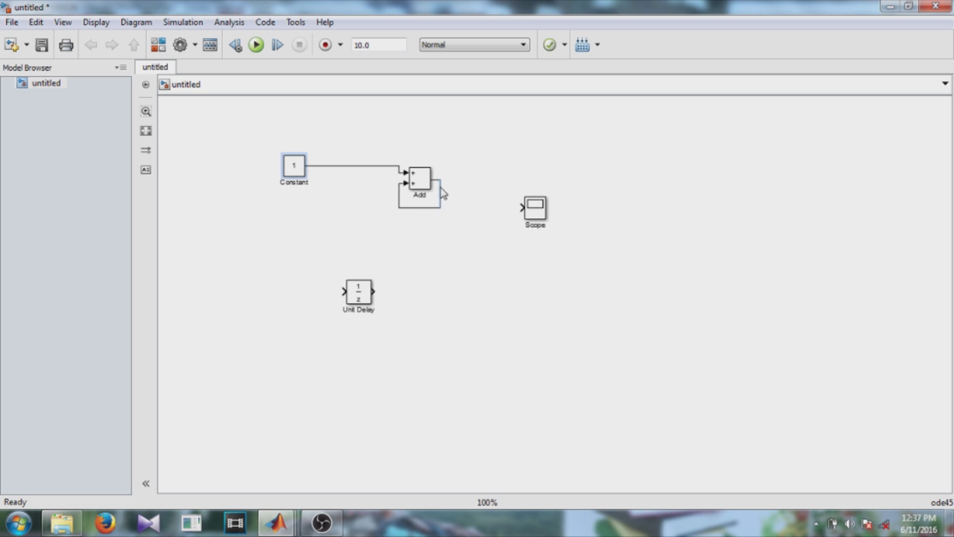
left_click(415, 188)
left_click(354, 293)
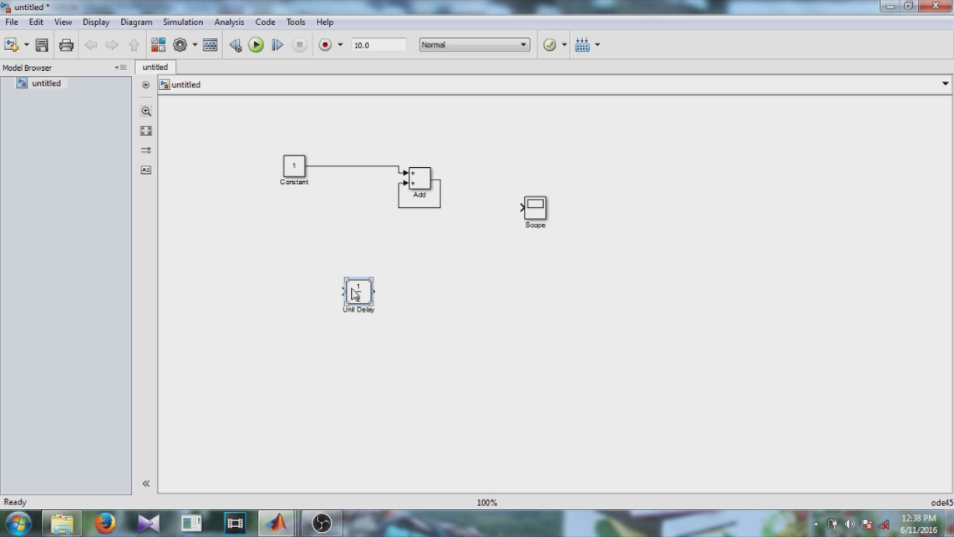
mouse_move(443, 200)
left_mouse_down()
mouse_move(492, 205)
mouse_move(561, 188)
mouse_move(489, 180)
left_mouse_up()
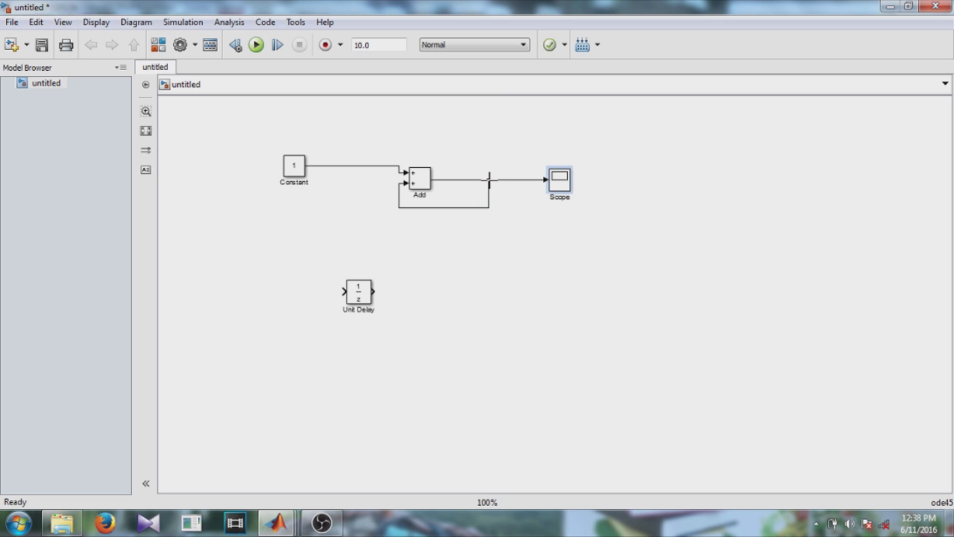
left_click(257, 45)
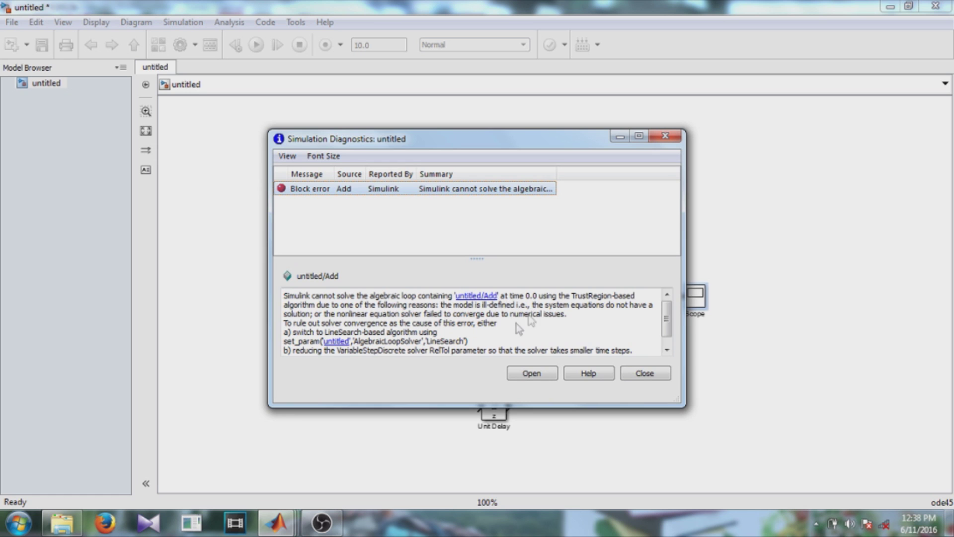
left_click(655, 376)
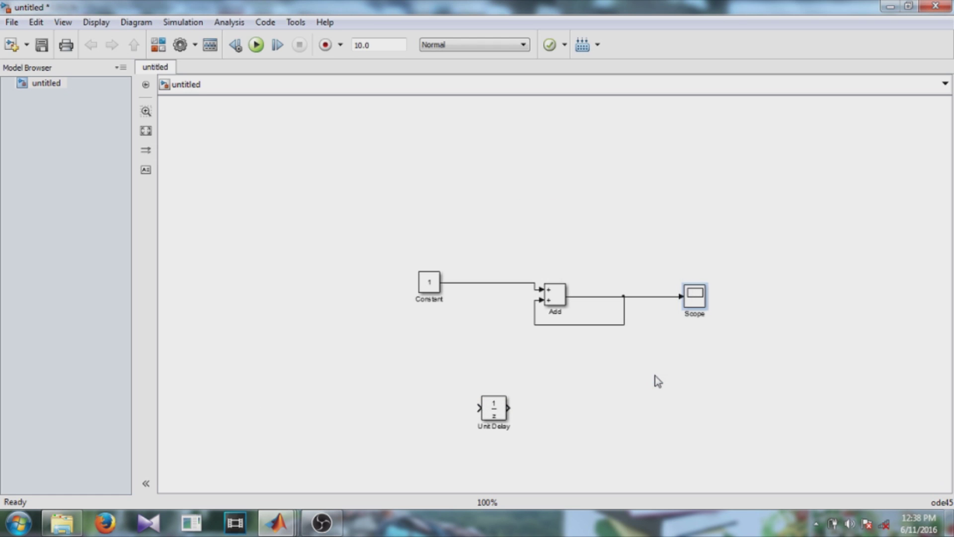
- Delete the feedback line into Add's second input and box-select all blocks
right_click(598, 327)
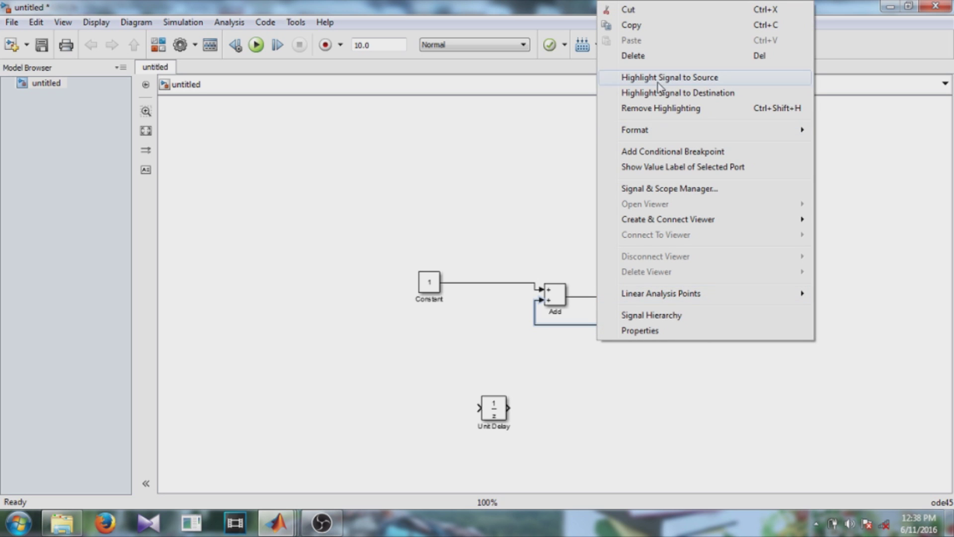
left_click(666, 56)
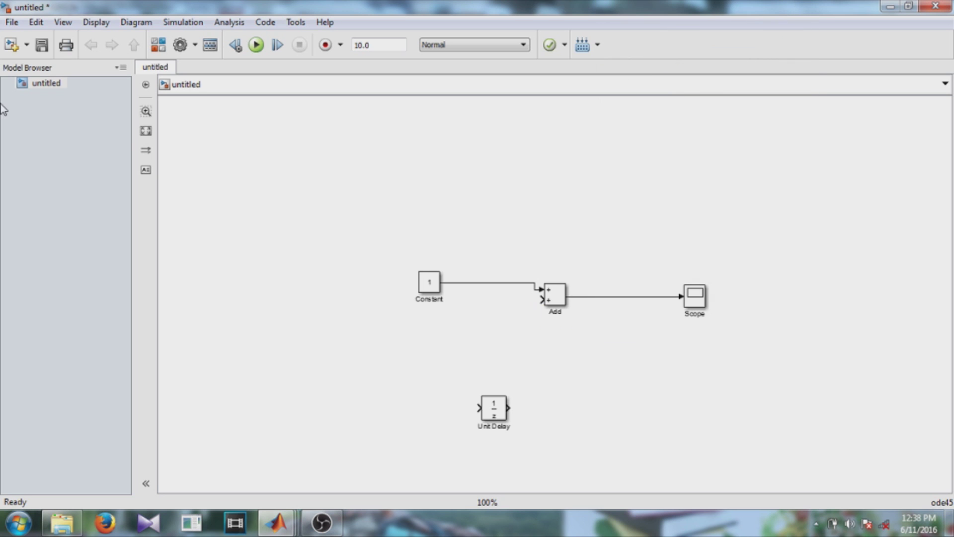
left_click_drag(312, 201, 713, 443)
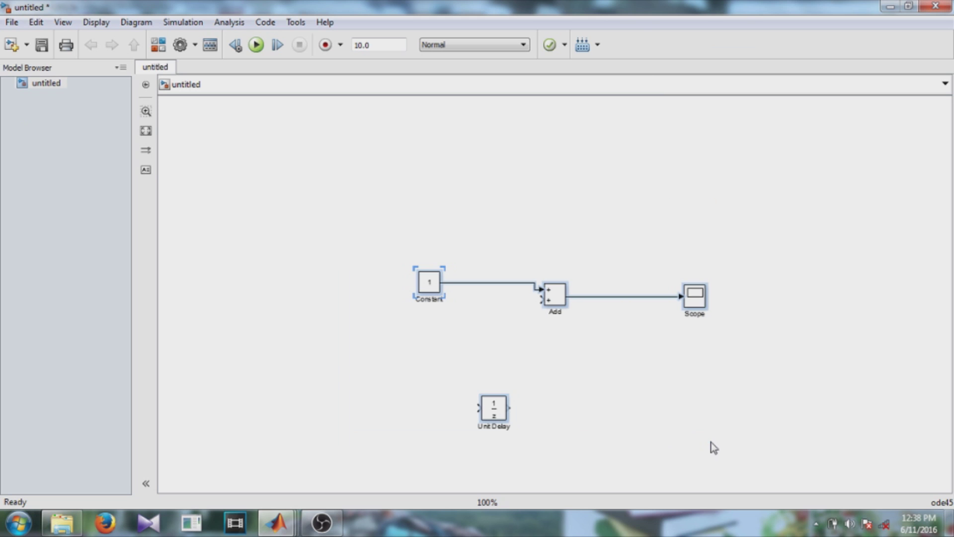
- Zoom to 200% and move Scope closer to Add, Constant up-right, and Unit Delay beneath Add
left_click(149, 117)
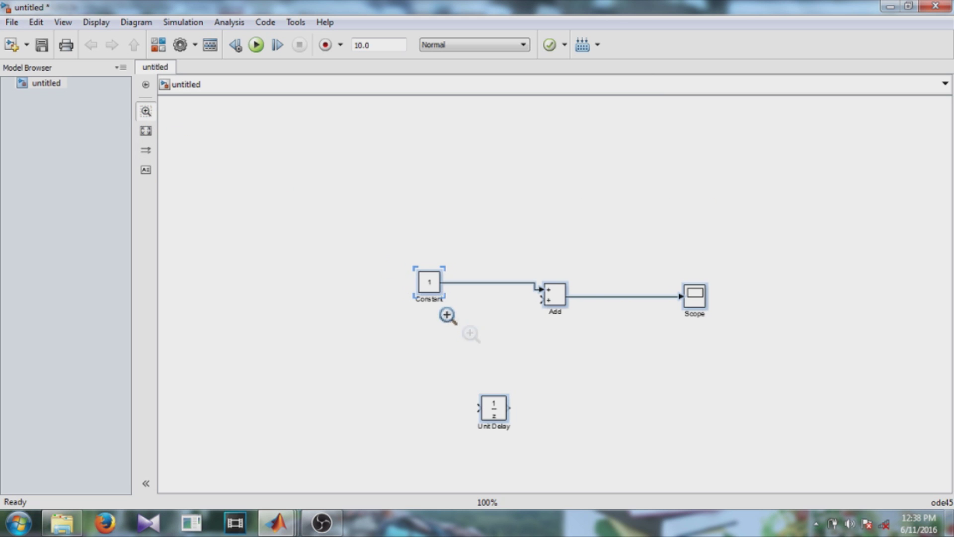
left_click(434, 293)
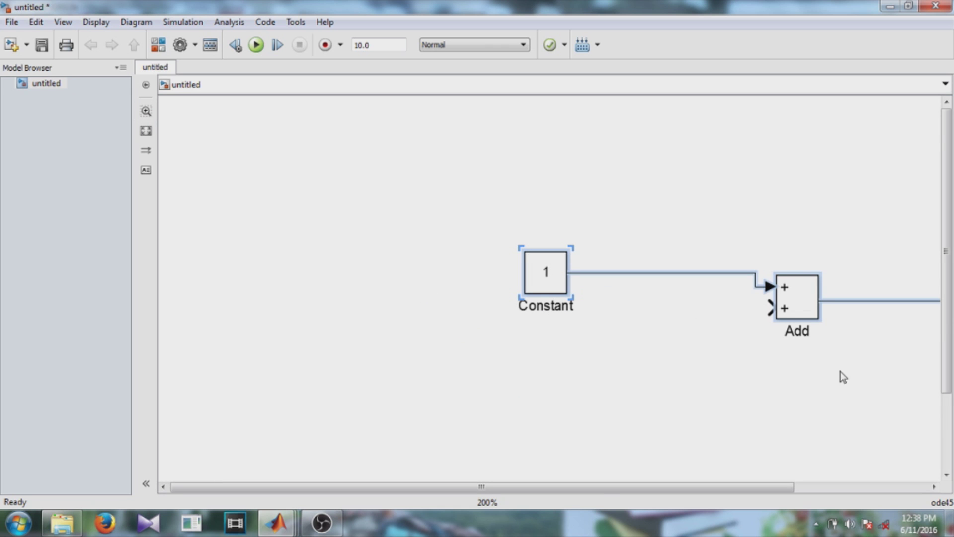
left_click_drag(603, 488, 760, 481)
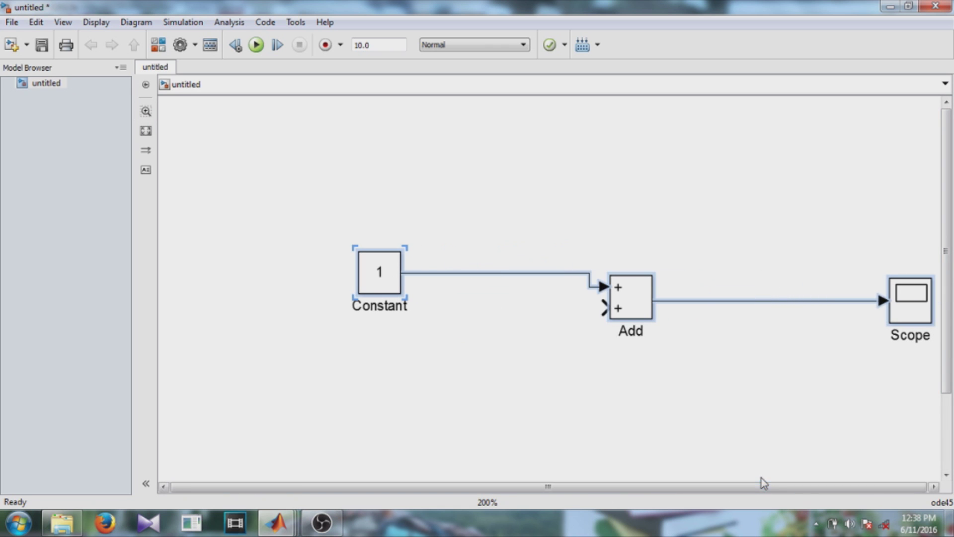
left_click(921, 313)
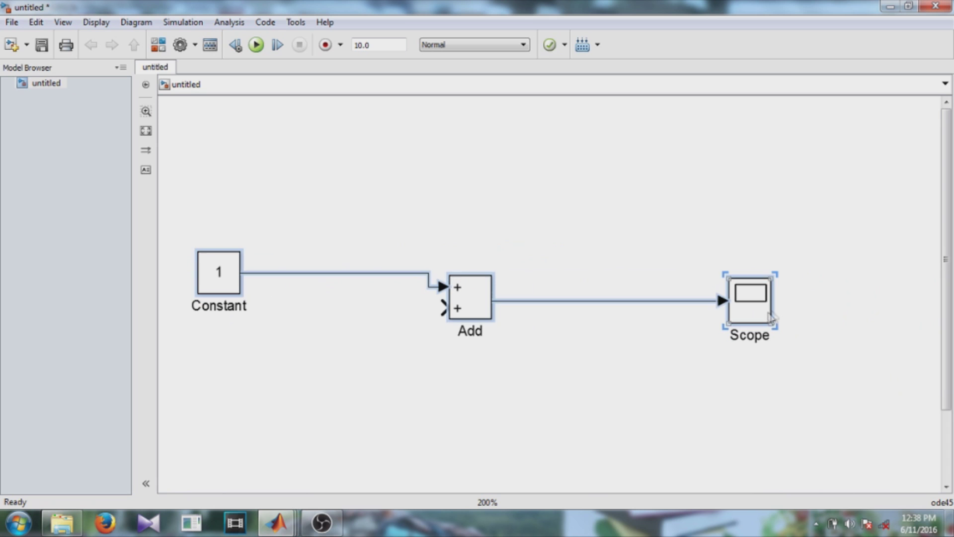
left_click_drag(768, 302, 656, 302)
left_click_drag(221, 277, 308, 267)
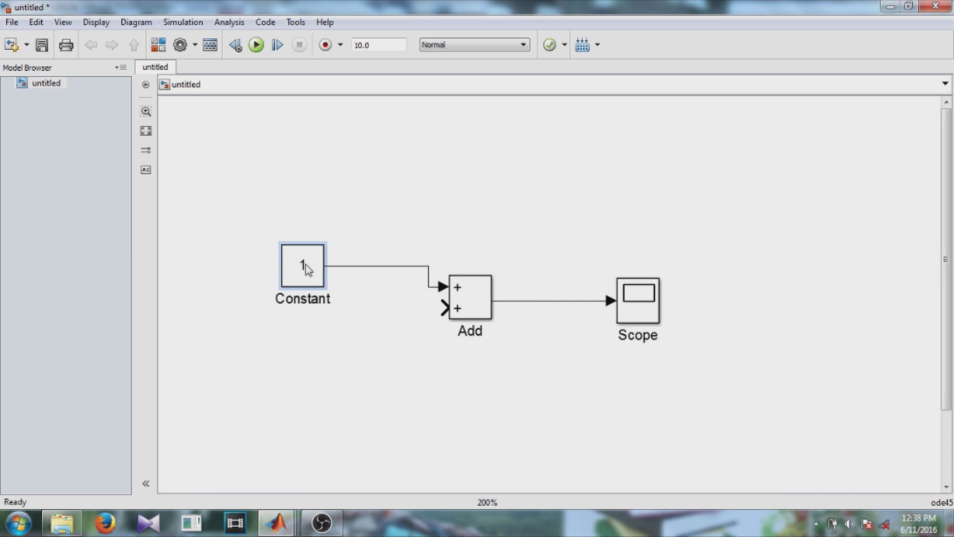
scroll(939, 271, "down", 3)
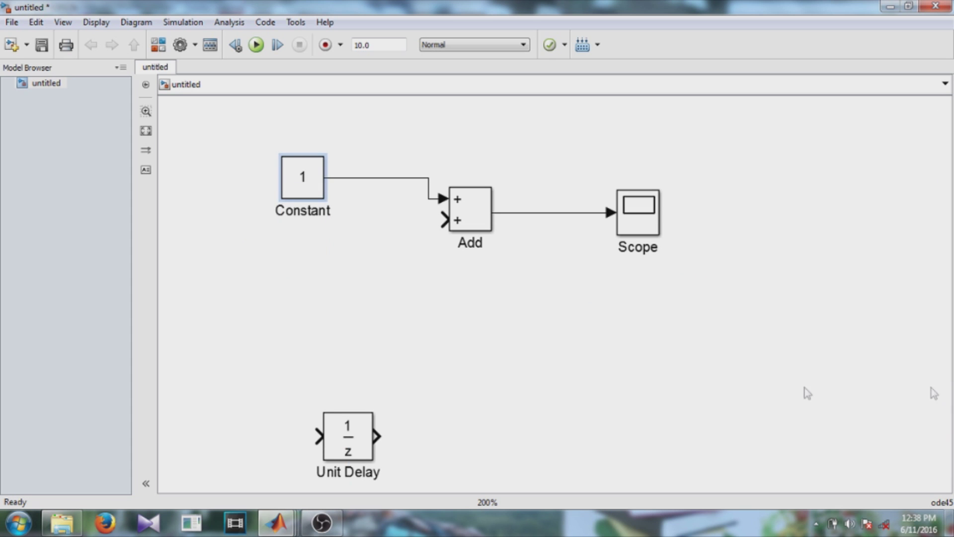
left_click_drag(368, 432, 495, 337)
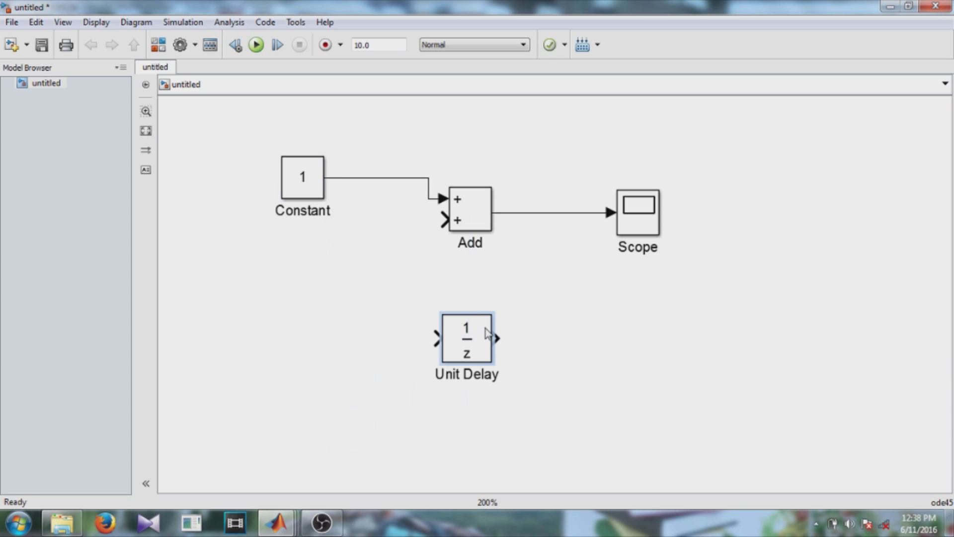
- Flip the Unit Delay block so its ports face the other way
right_click(488, 334)
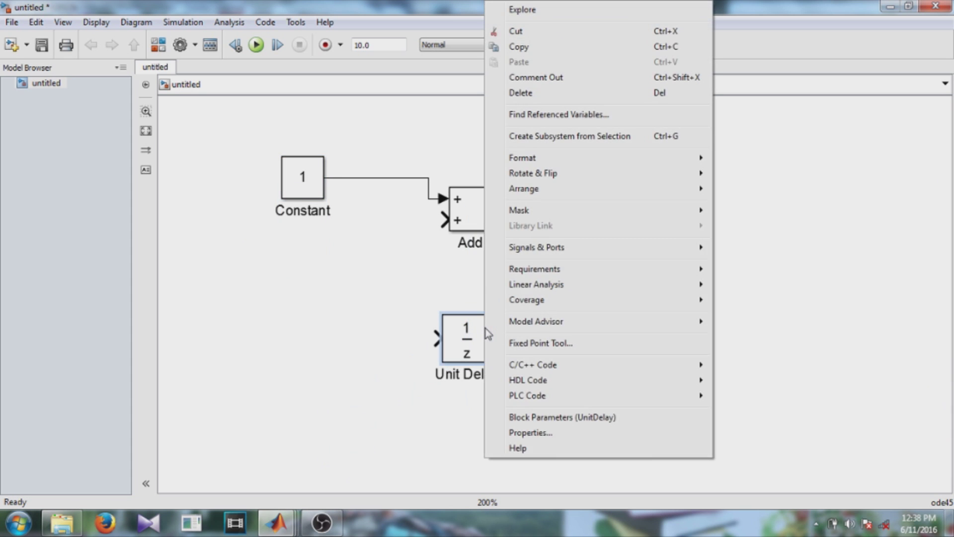
mouse_move(588, 174)
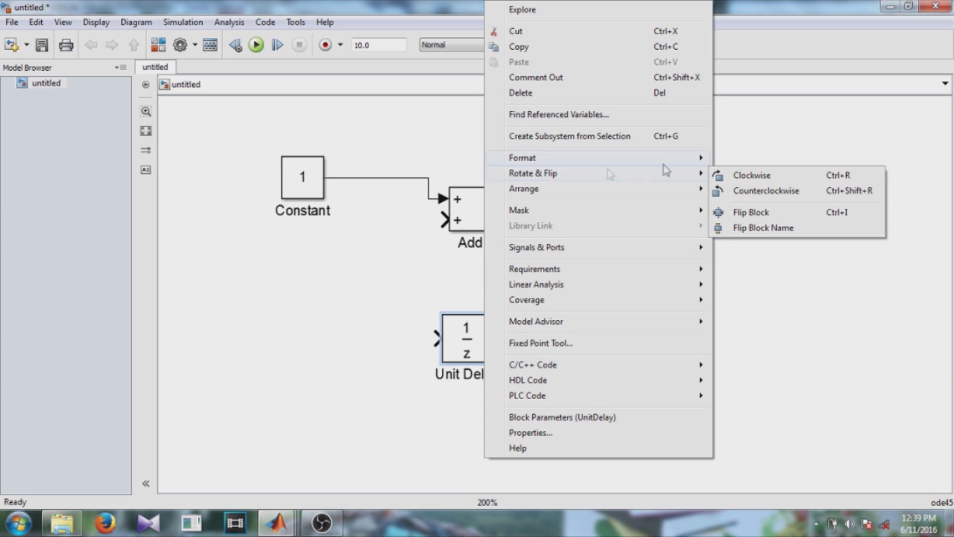
left_click(754, 212)
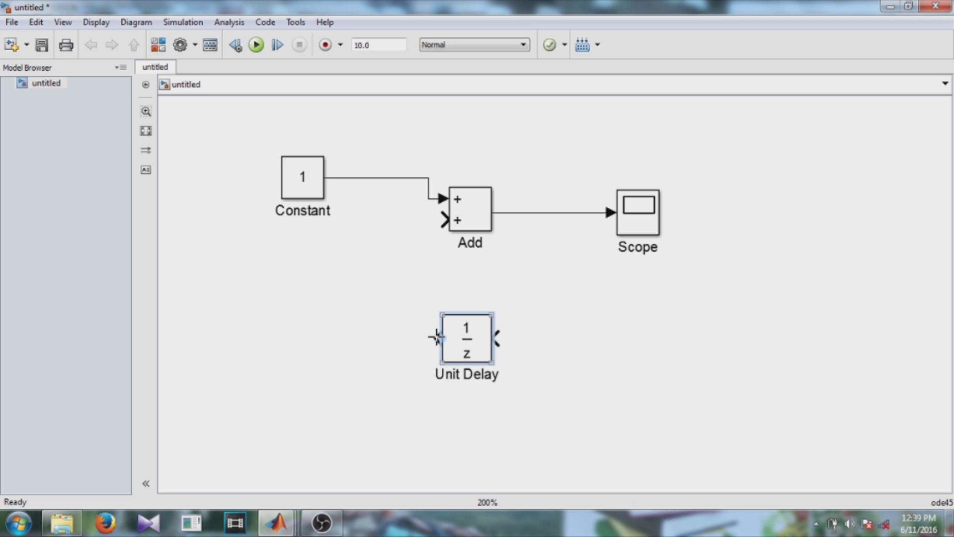
- Wire Unit Delay's output into Add's second input and Add's output into Unit Delay, then shift Scope right
left_click_drag(435, 337, 429, 217)
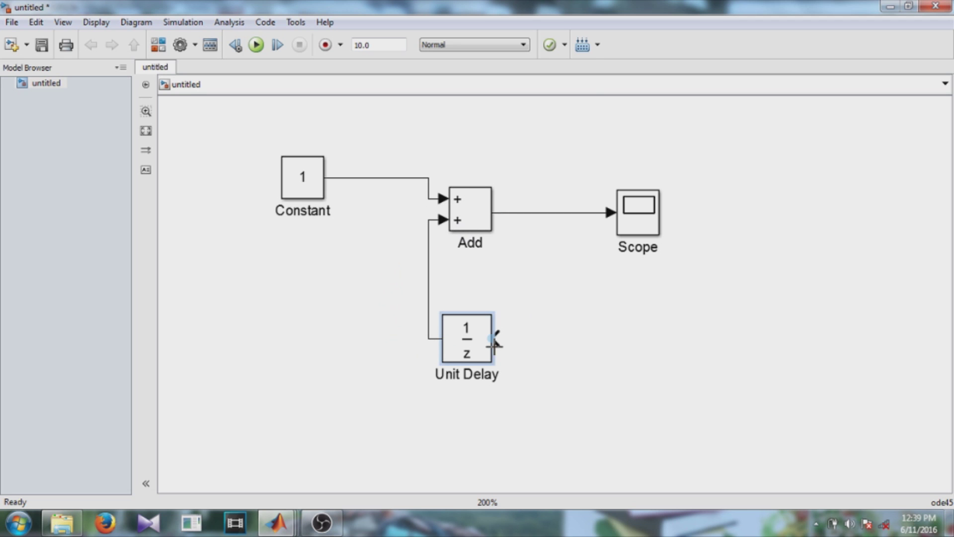
left_click_drag(496, 339, 574, 212)
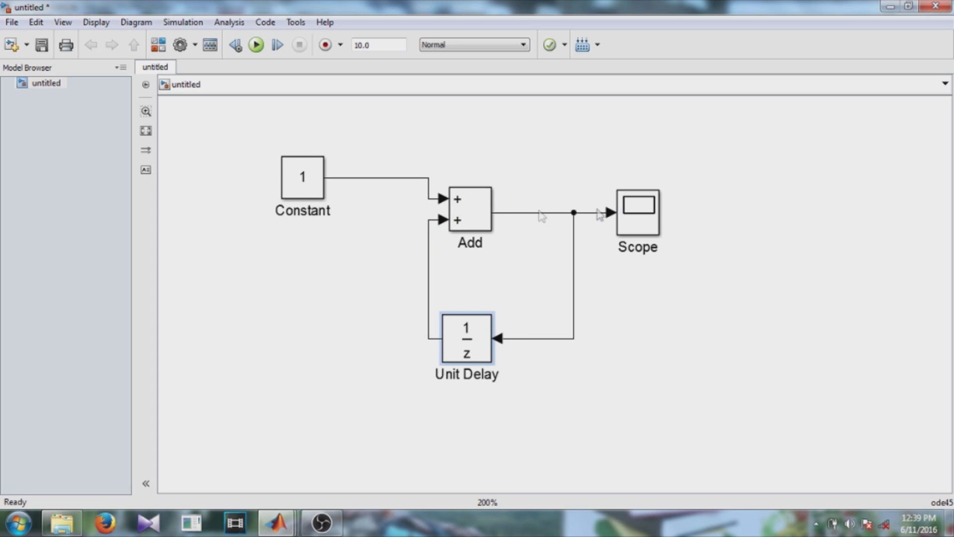
left_click_drag(641, 225, 715, 223)
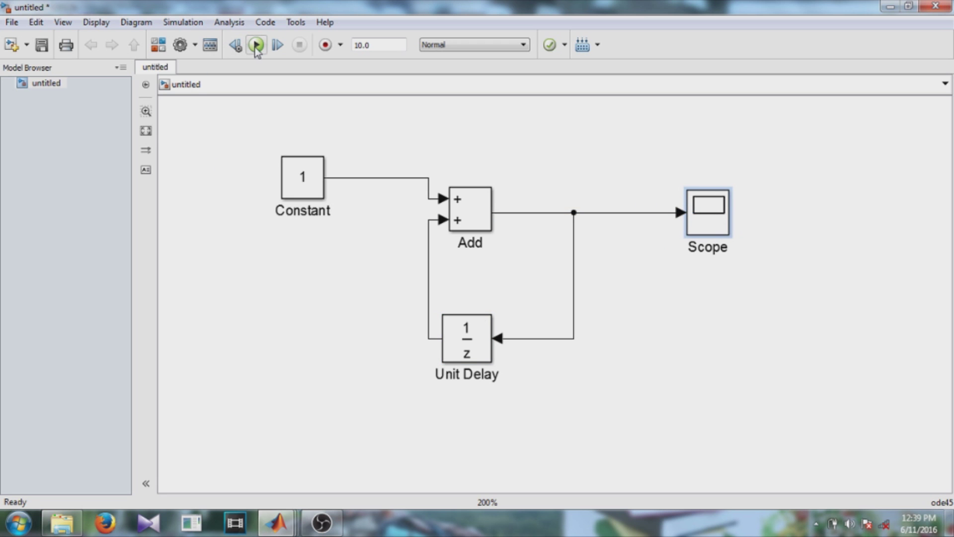
- Run the model, view the autoscaled Scope staircase climbing from 1 to 50, then close it
left_click(256, 45)
double_click(719, 221)
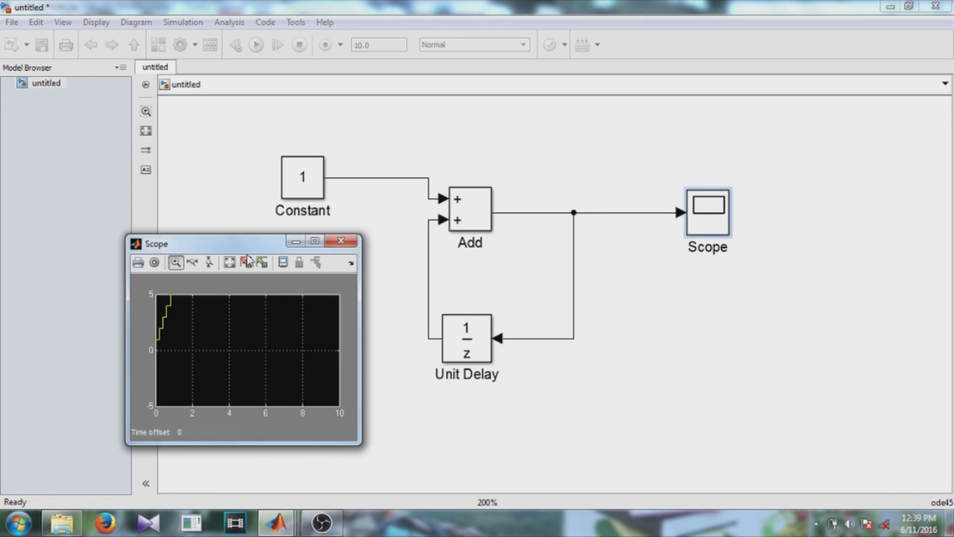
left_click(314, 241)
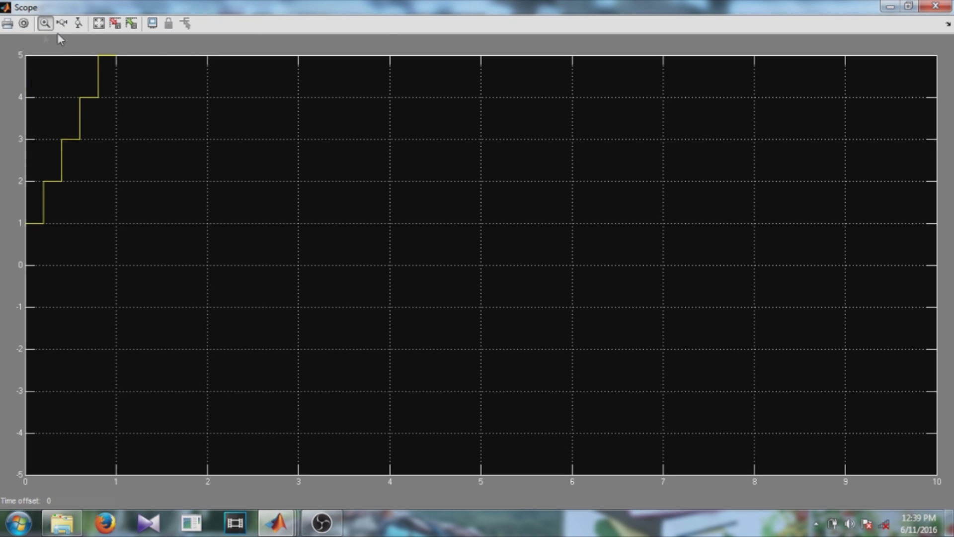
left_click(98, 24)
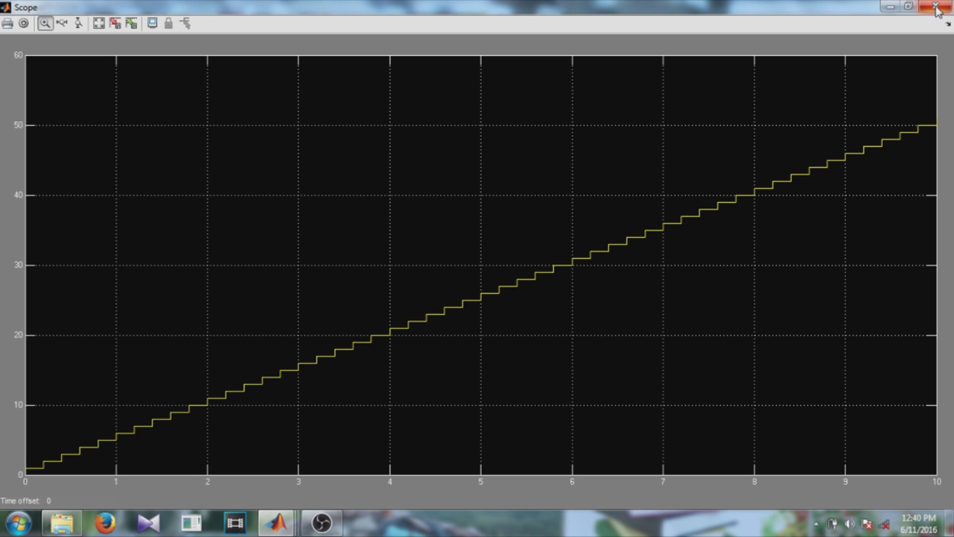
left_click(936, 7)
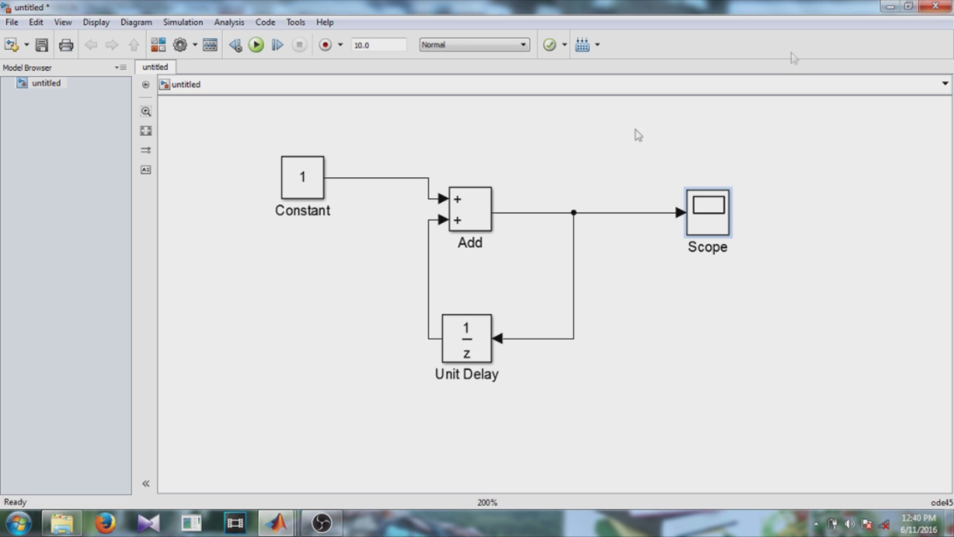
left_click(279, 530)
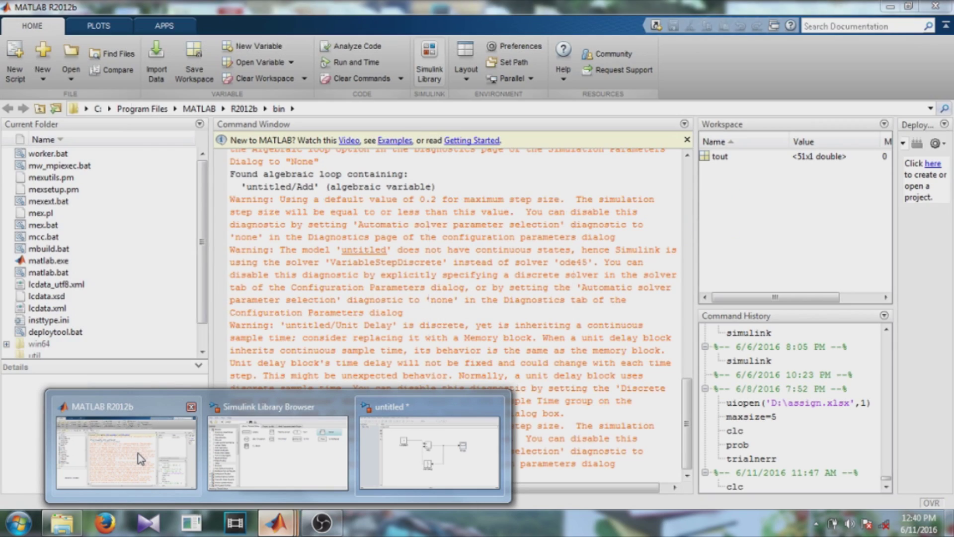
- Search the Library Browser for 'switch' and add the Switch block to the untitled model
left_click(141, 458)
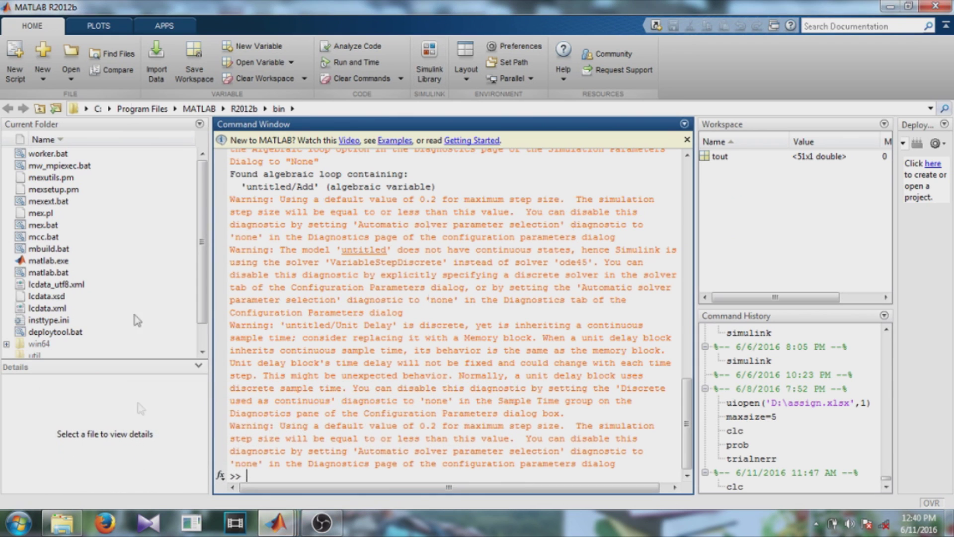
left_click(278, 529)
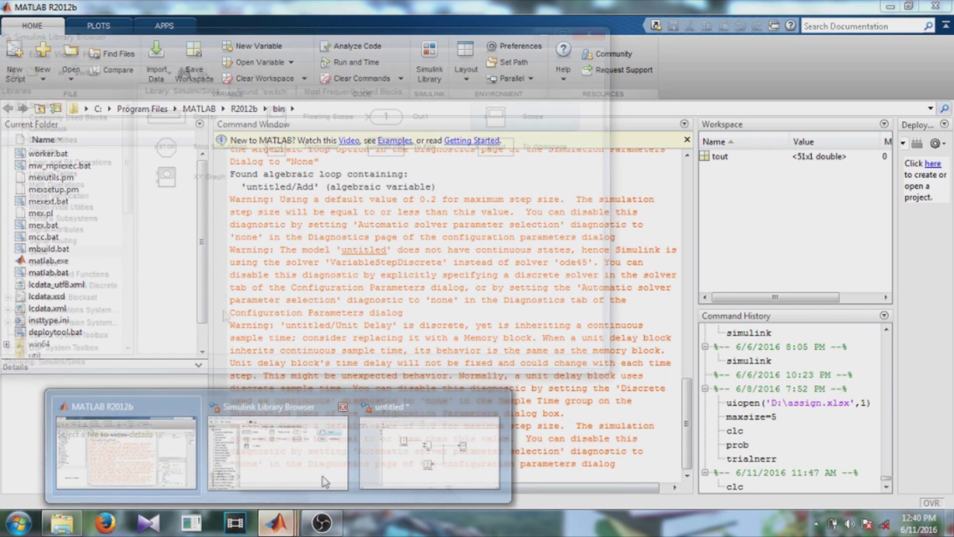
left_click(293, 453)
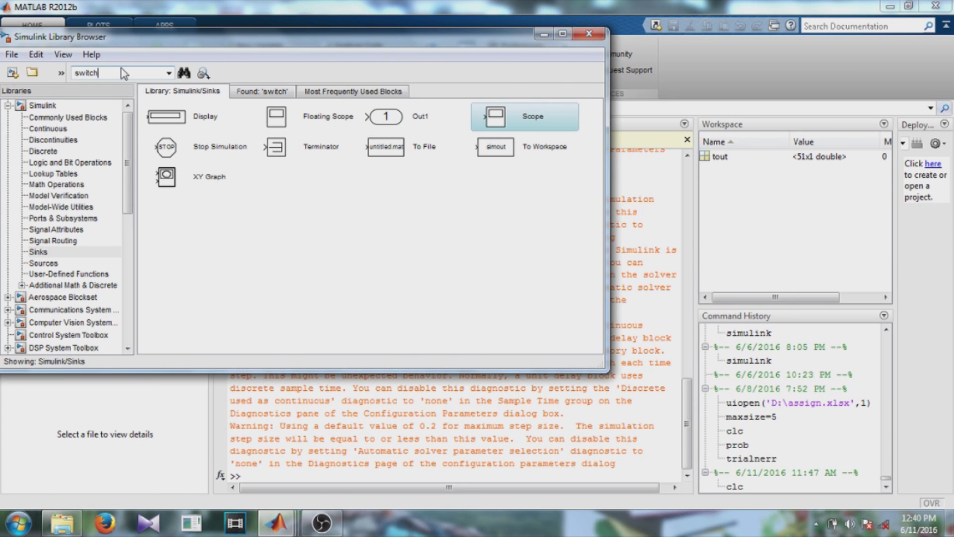
key("Return")
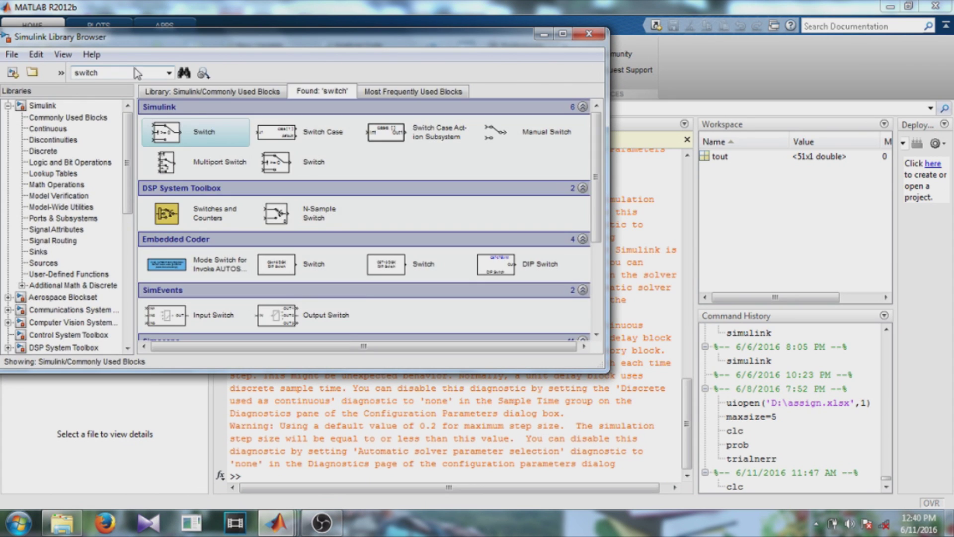
right_click(190, 133)
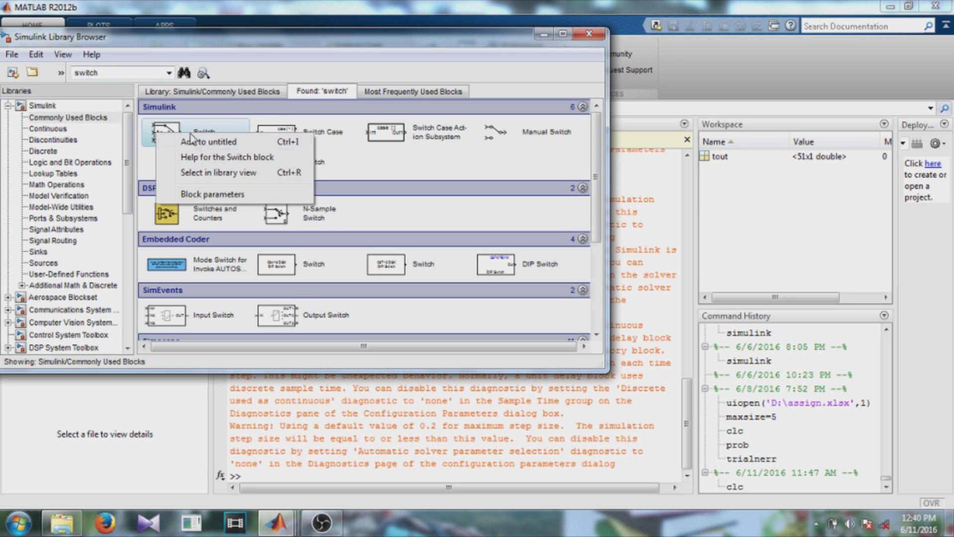
left_click(201, 143)
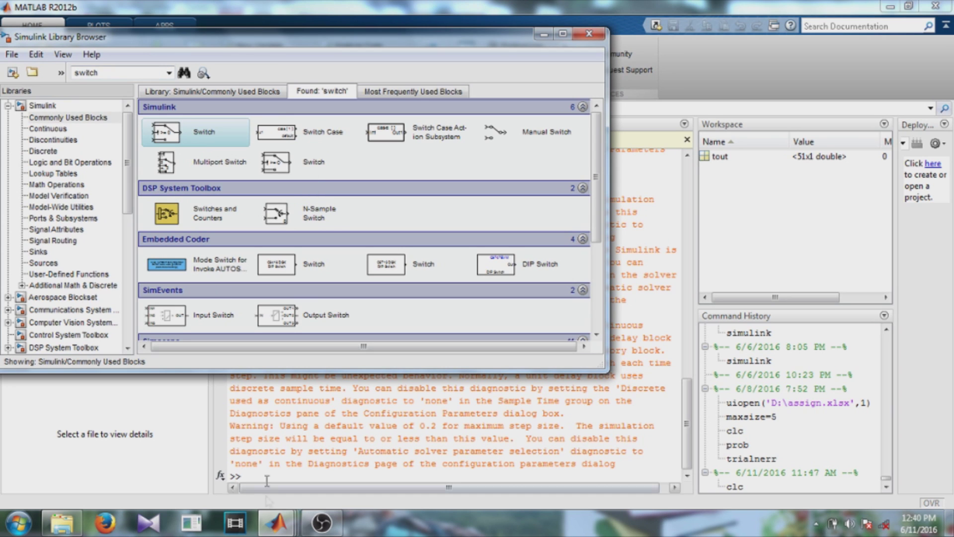
mouse_move(277, 521)
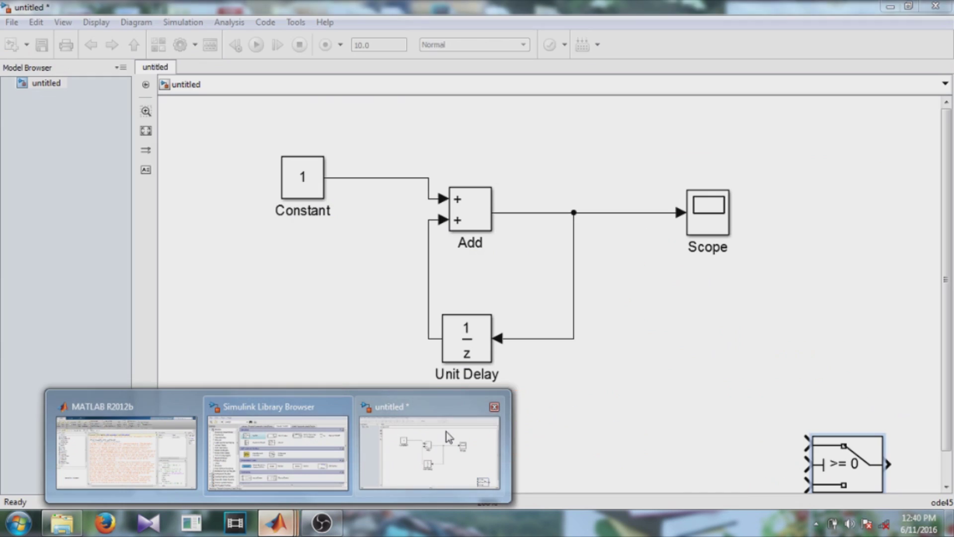
left_click(446, 436)
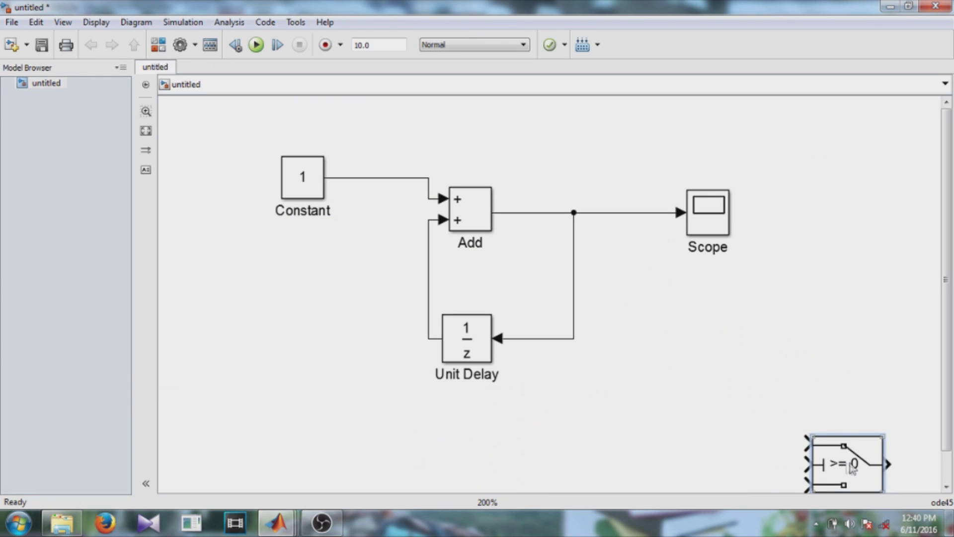
- Move the Switch aside and delete the Scope's input line and the Add-to-Unit Delay feedback line
left_click_drag(847, 462, 647, 148)
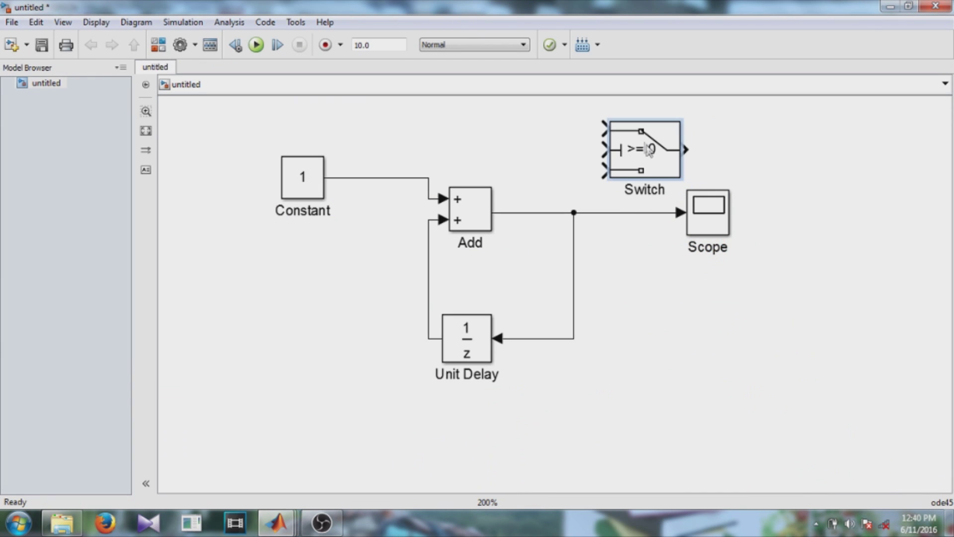
left_click(602, 213)
right_click(602, 214)
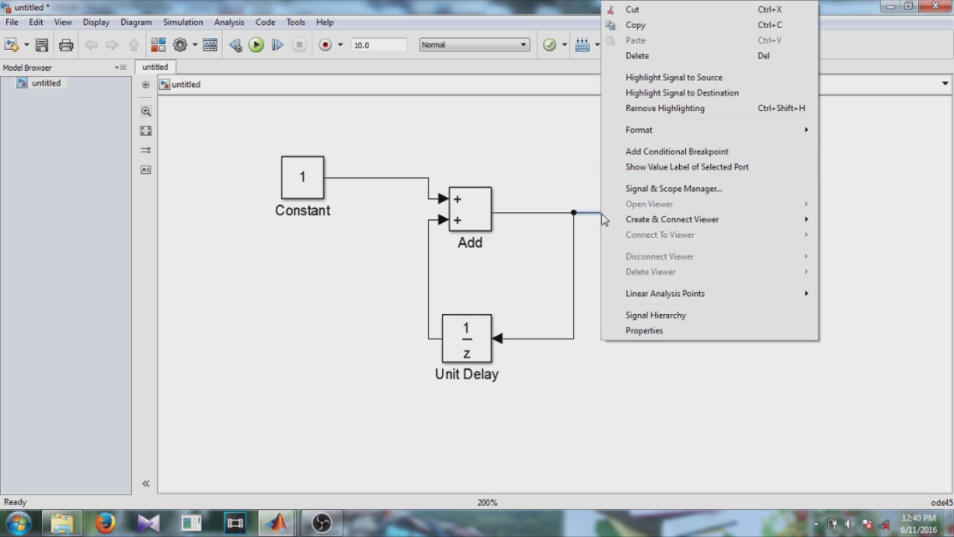
left_click(660, 62)
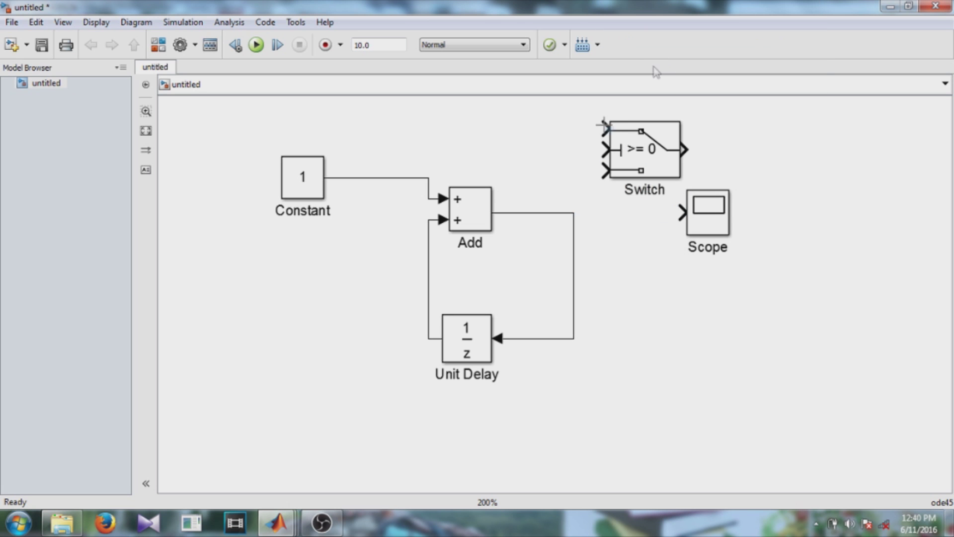
left_click(567, 215)
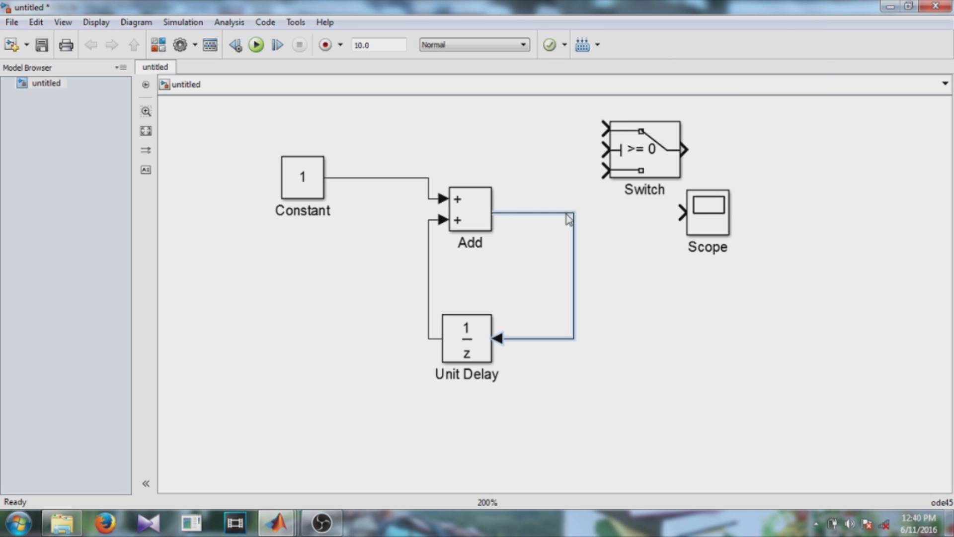
right_click(567, 215)
left_click(641, 57)
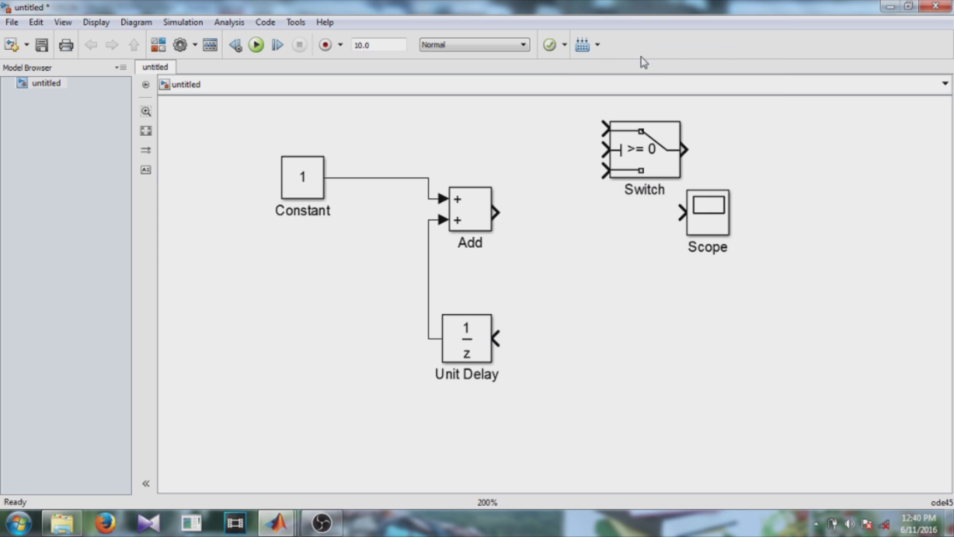
- Reposition Scope and Switch, and connect Add's output to the Switch's middle input
left_click_drag(704, 206, 797, 166)
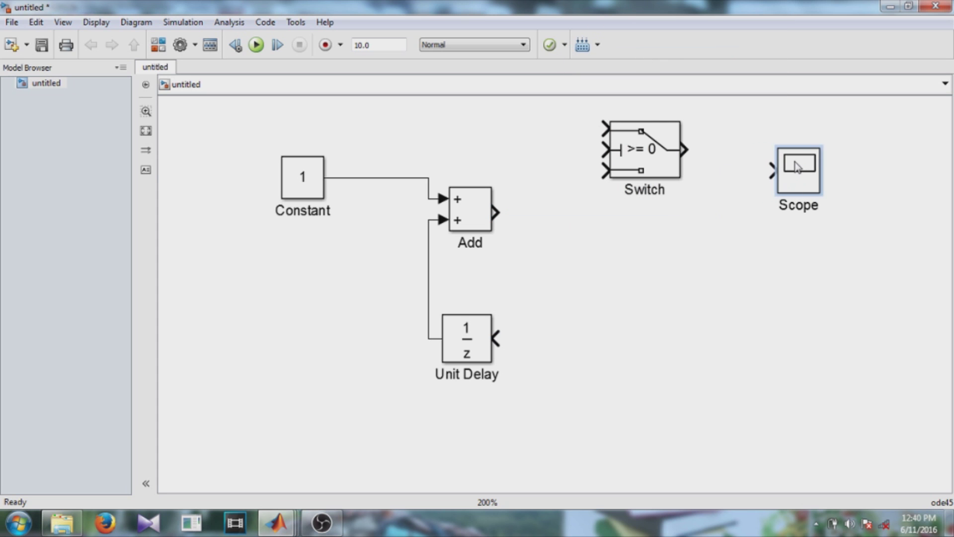
left_click_drag(661, 152, 670, 213)
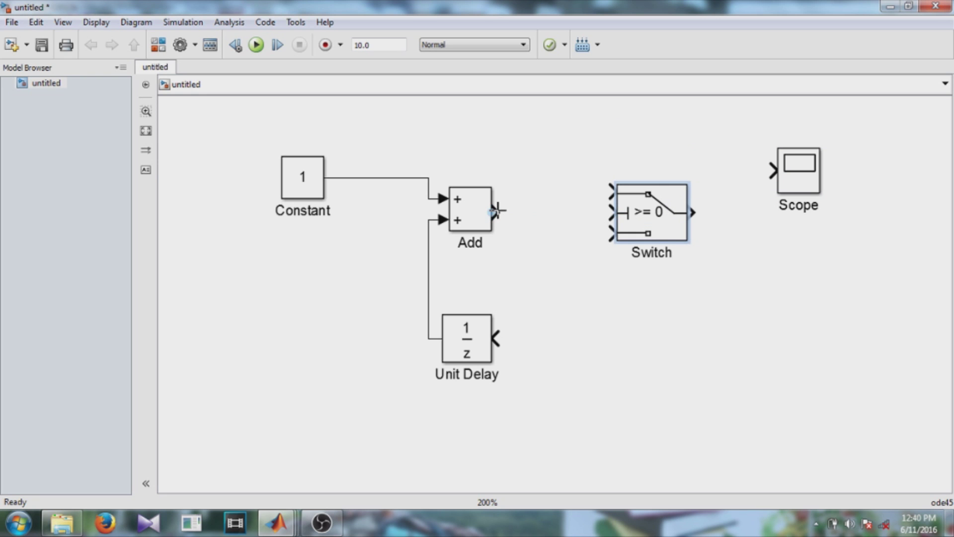
left_click_drag(494, 209, 607, 213)
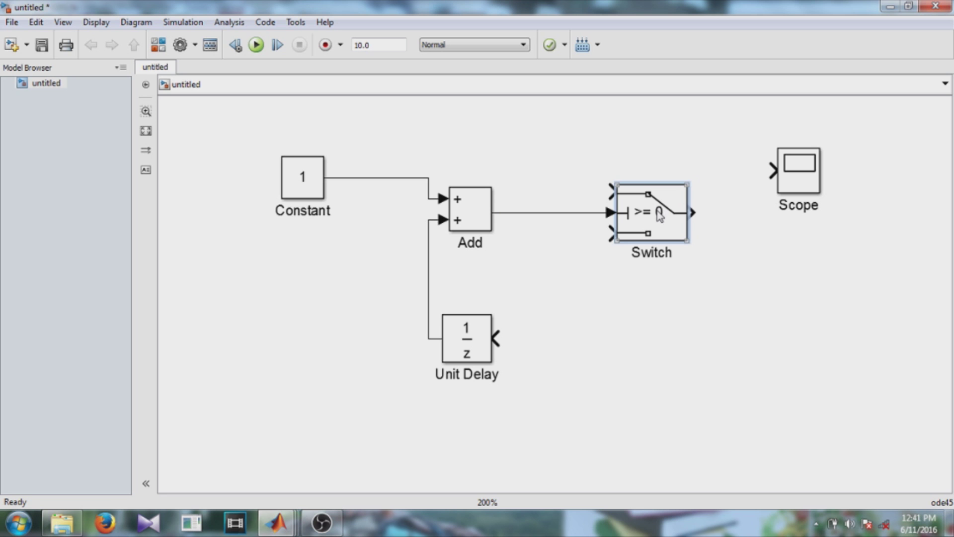
- Set the Switch criterion to u2 > Threshold with a threshold of 5
double_click(660, 215)
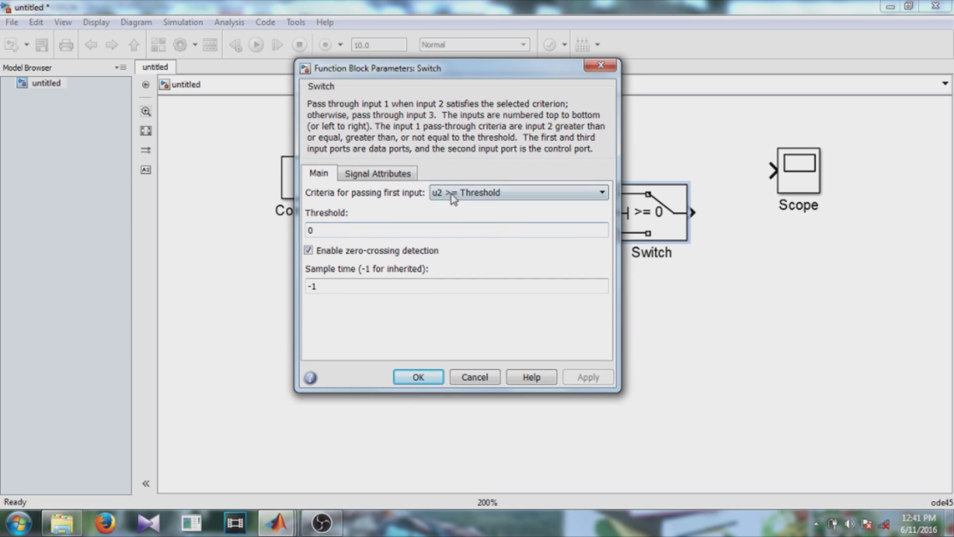
left_click(467, 193)
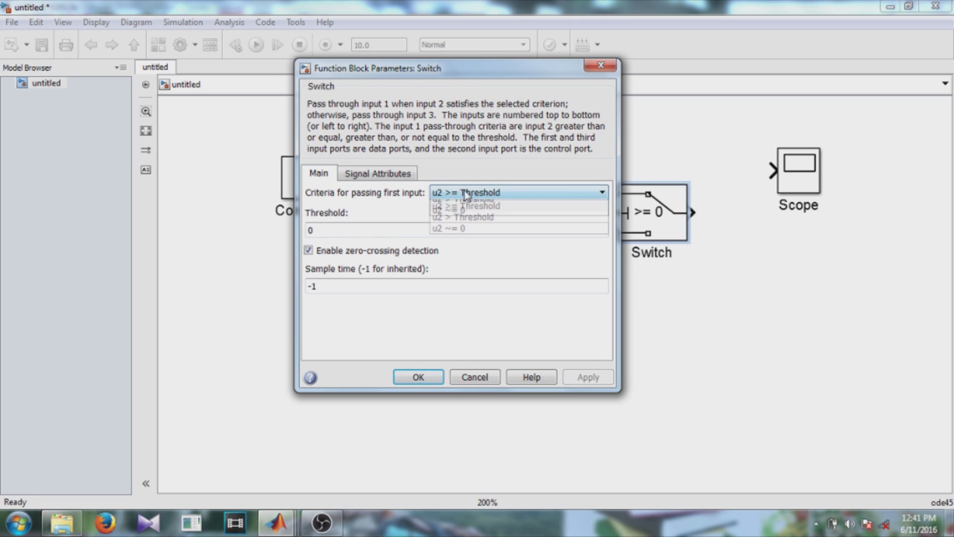
left_click(462, 217)
double_click(410, 228)
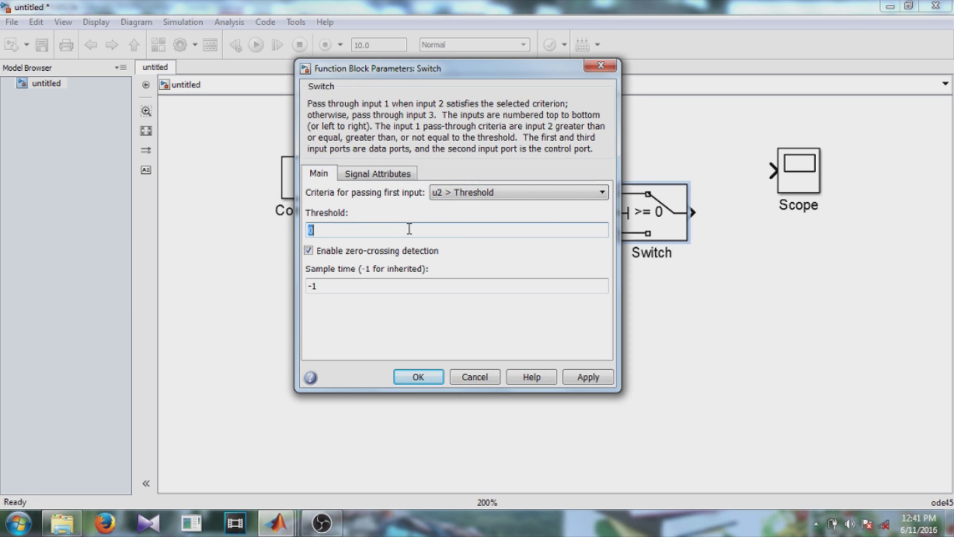
type("5")
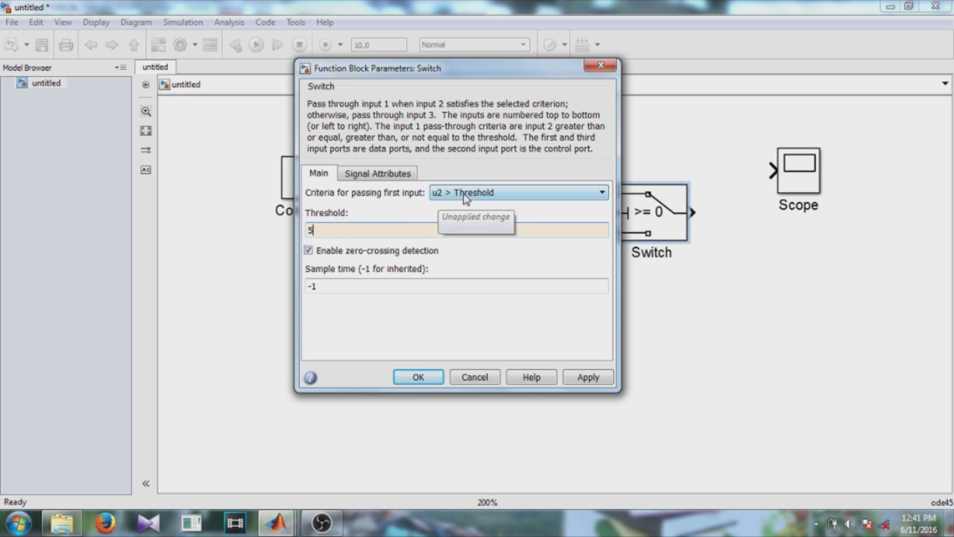
left_click(403, 381)
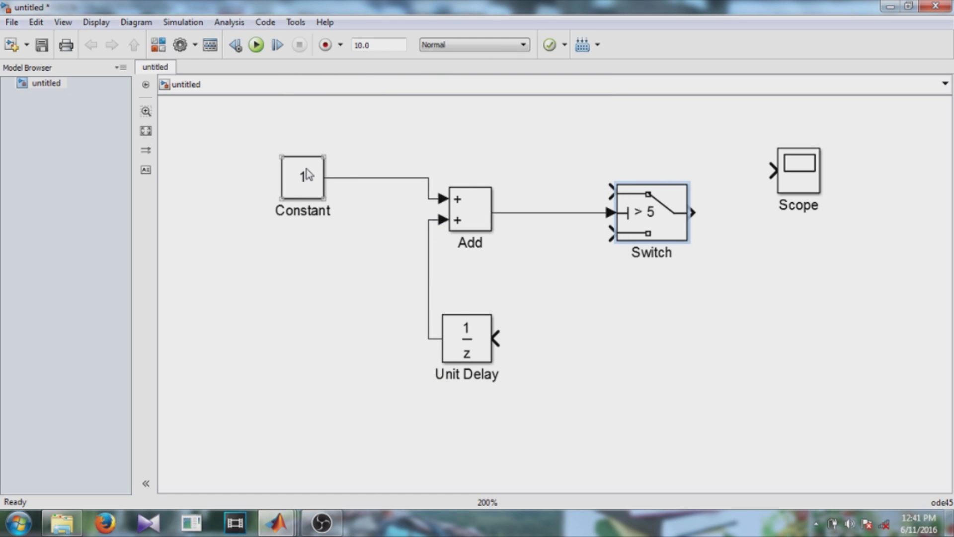
- Copy the Constant block as Constant1 and set its value to 0
left_click_drag(306, 169, 610, 191)
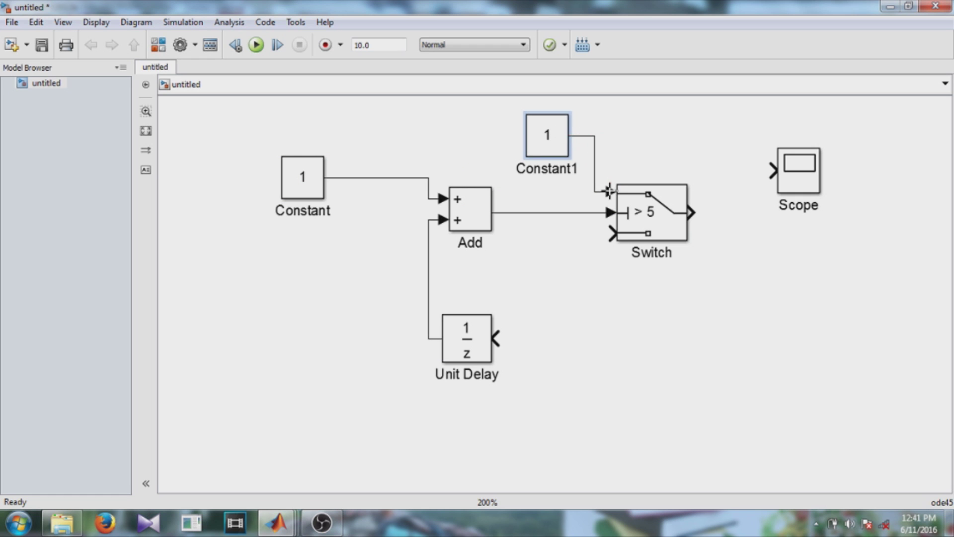
double_click(547, 149)
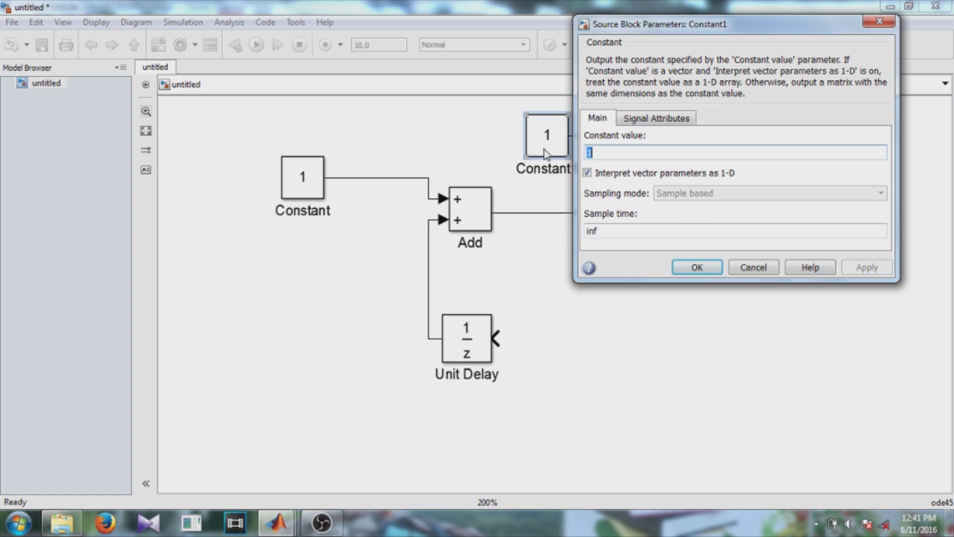
type("0")
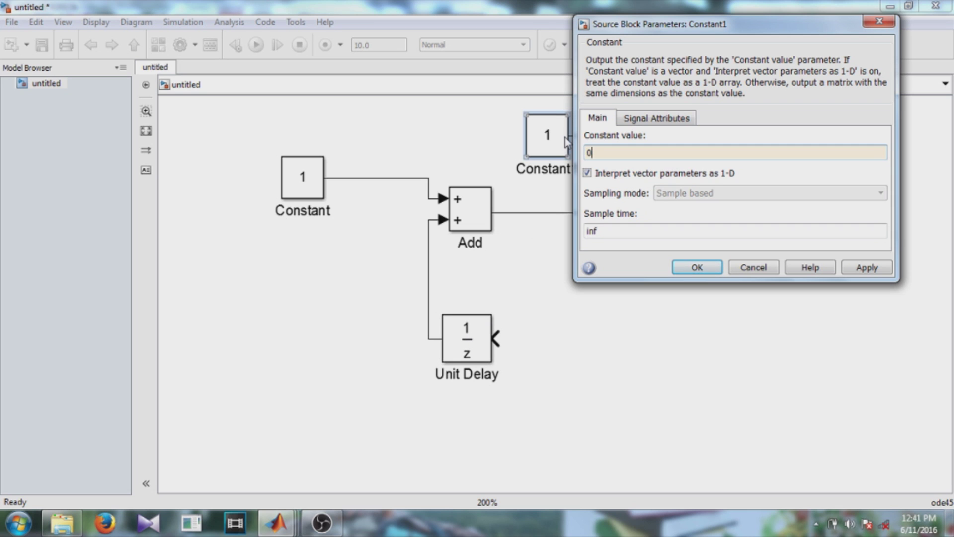
left_click(698, 268)
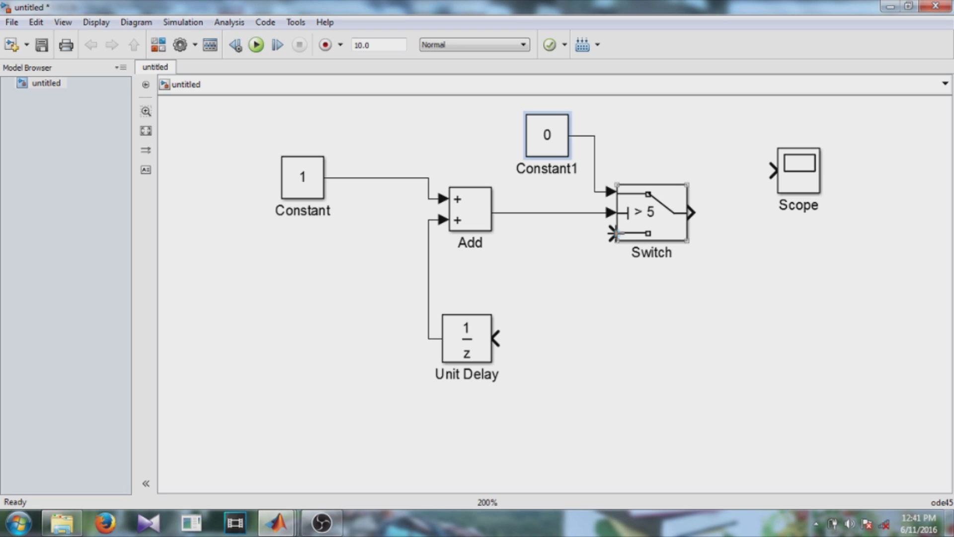
- Branch Add's output into Switch input 3, connect Switch to Scope, and start the Unit Delay feedback line
left_click_drag(615, 233, 571, 213)
mouse_move(694, 211)
left_mouse_down()
mouse_move(745, 174)
mouse_move(772, 170)
left_mouse_up()
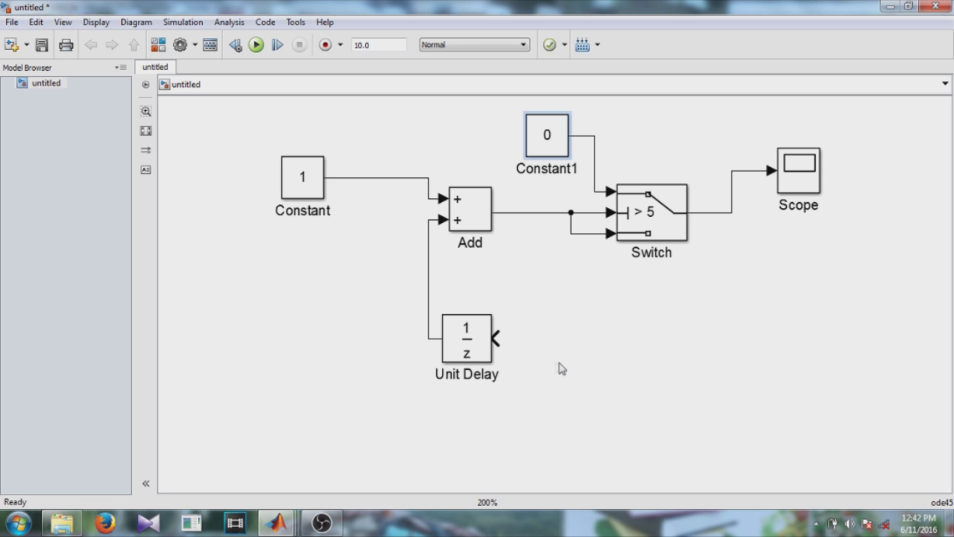
left_click_drag(494, 339, 720, 212)
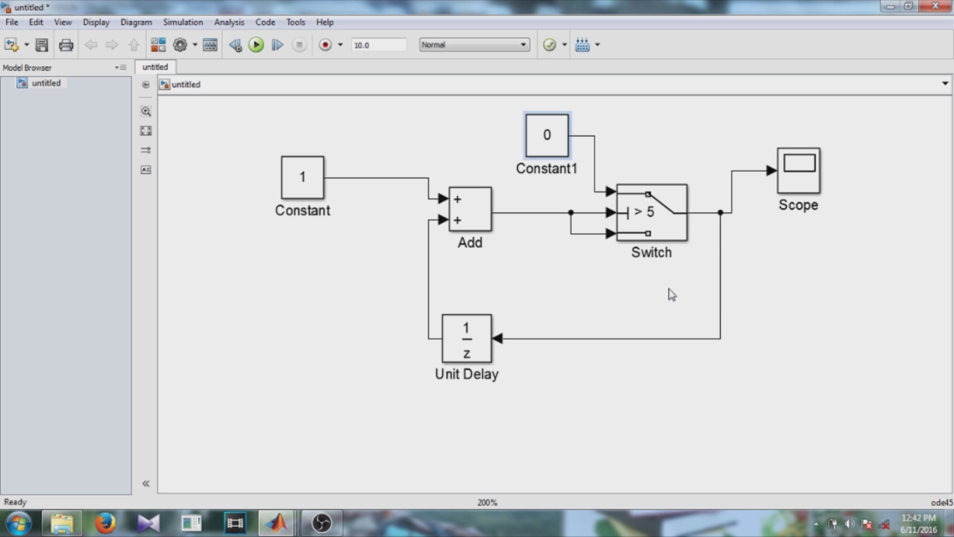
- Join the Unit Delay feedback to the Switch output, run, and autoscale the Scope's staircase plot
left_click(796, 171)
left_click(256, 46)
double_click(793, 166)
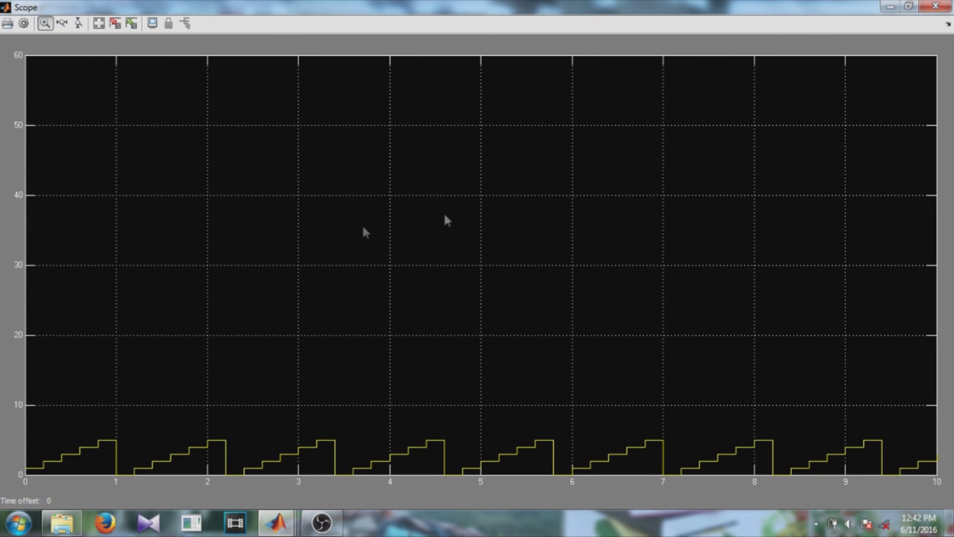
left_click(99, 23)
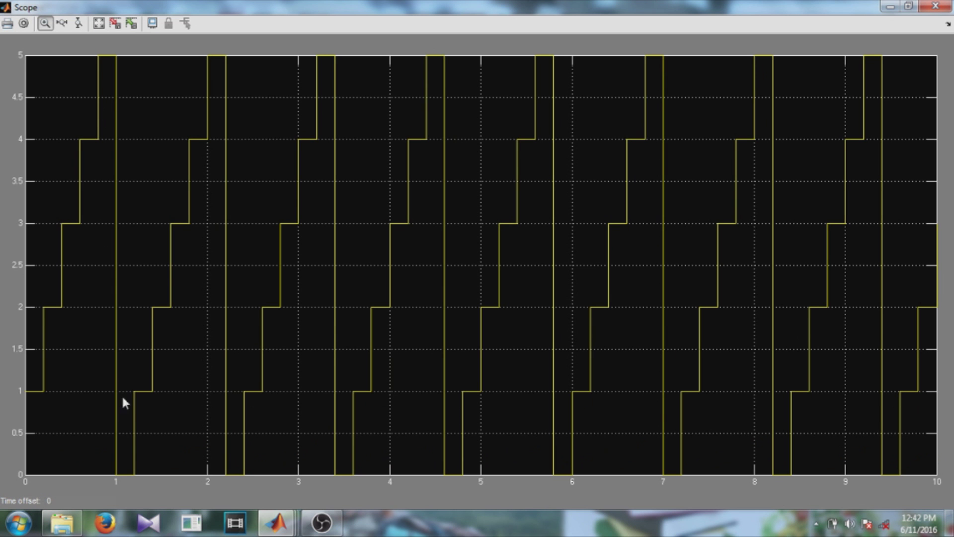
left_click(943, 7)
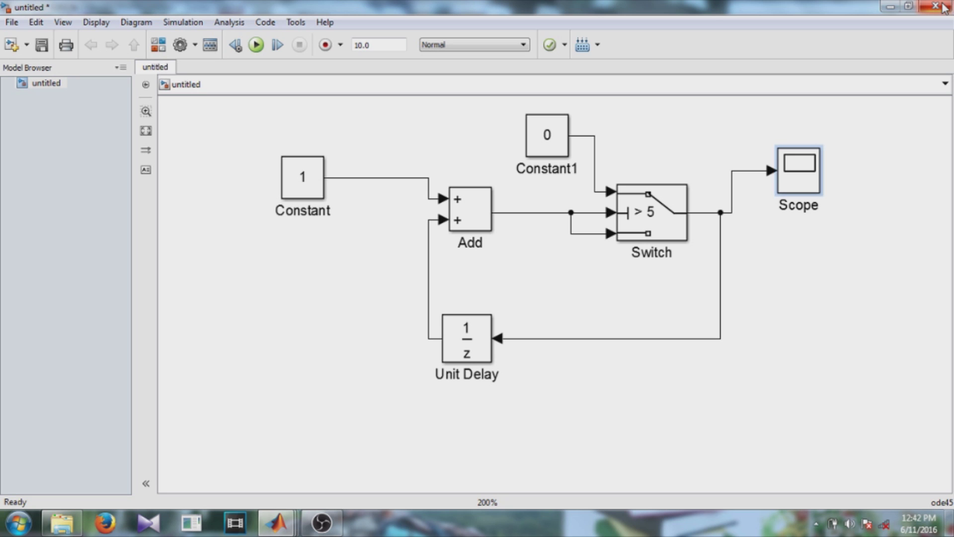
- Change the Add block's list of signs from ++ to -+
left_click(465, 212)
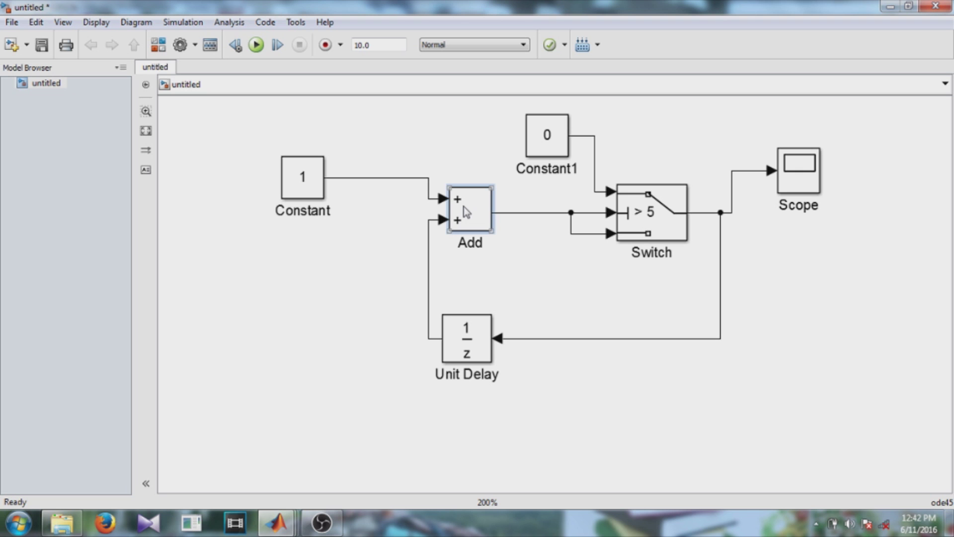
double_click(463, 206)
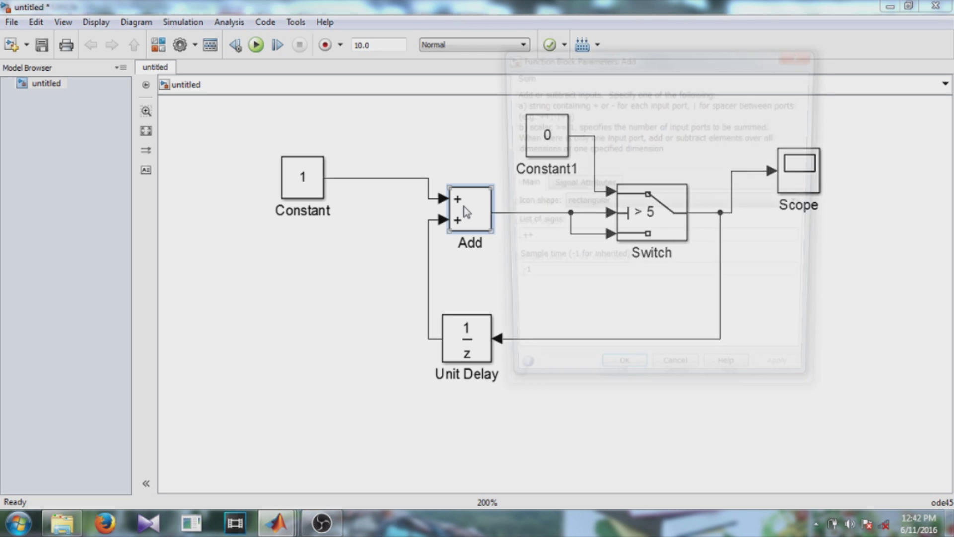
left_click(526, 239)
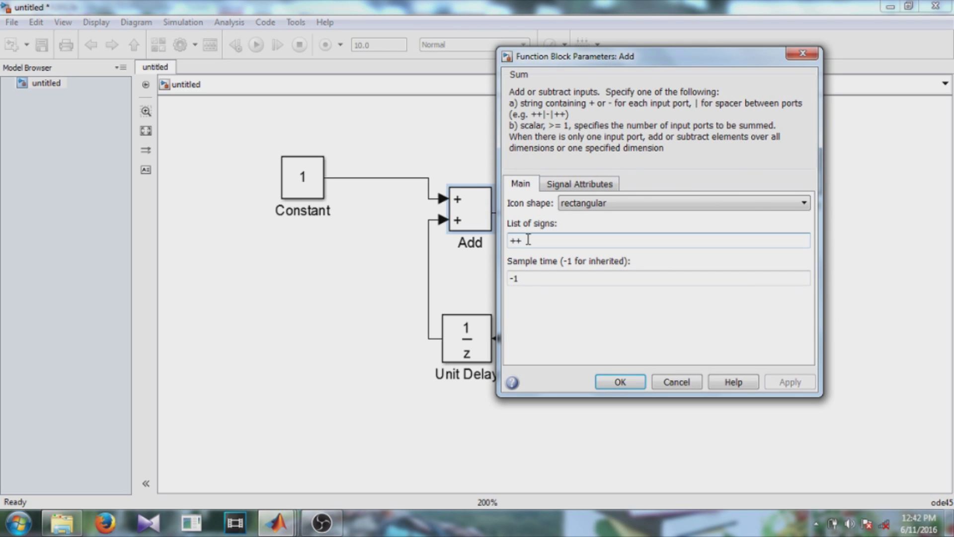
double_click(528, 239)
type("-")
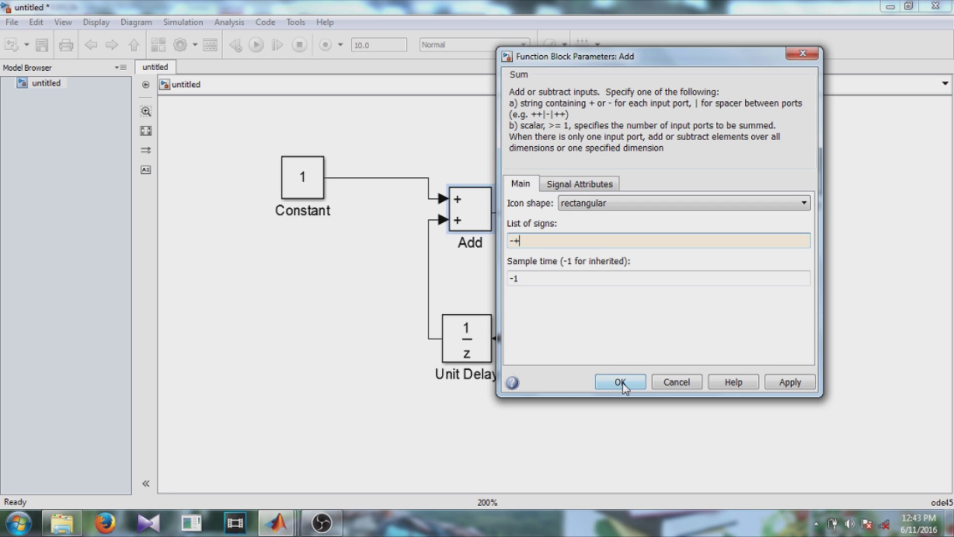
left_click(621, 383)
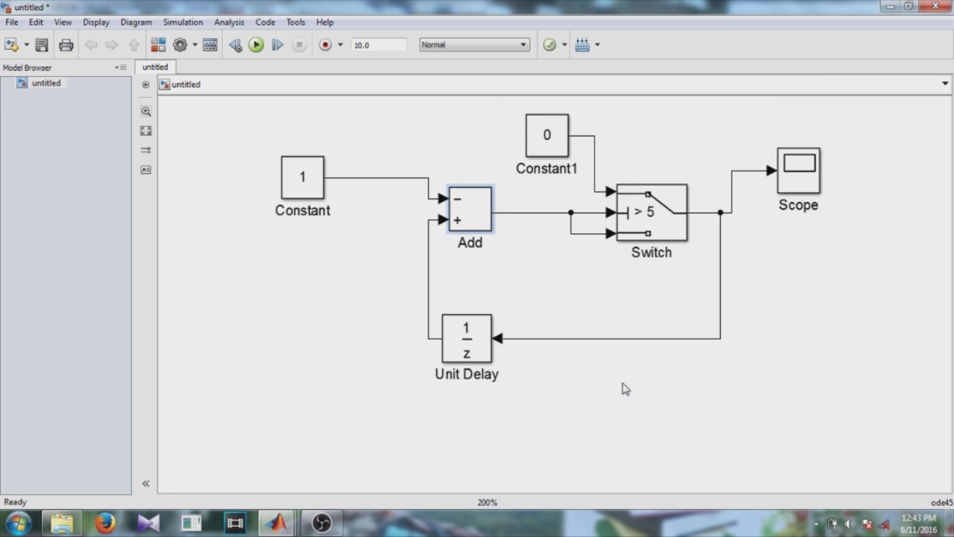
- Delete the Add branch line into the Switch and the stray Constant1 line
left_click(581, 233)
right_click(580, 233)
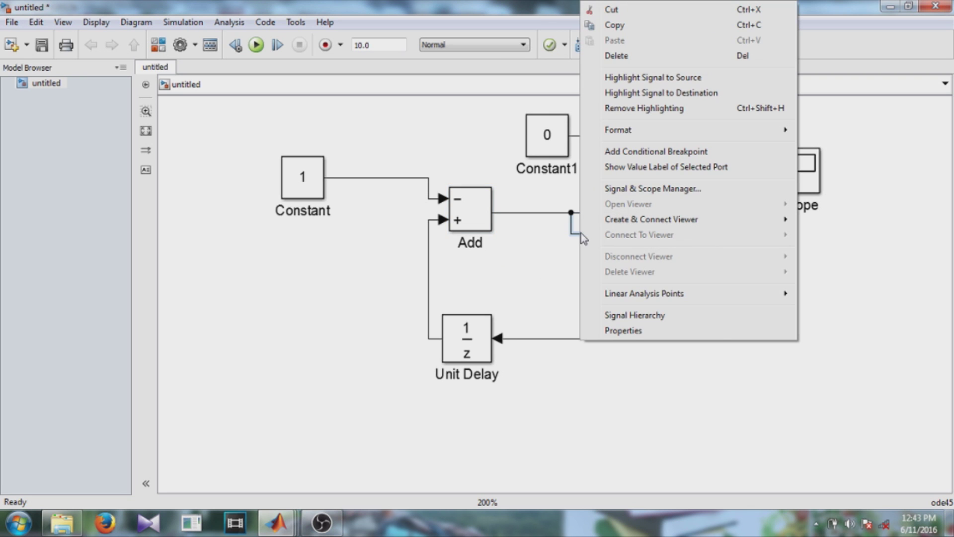
left_click(634, 59)
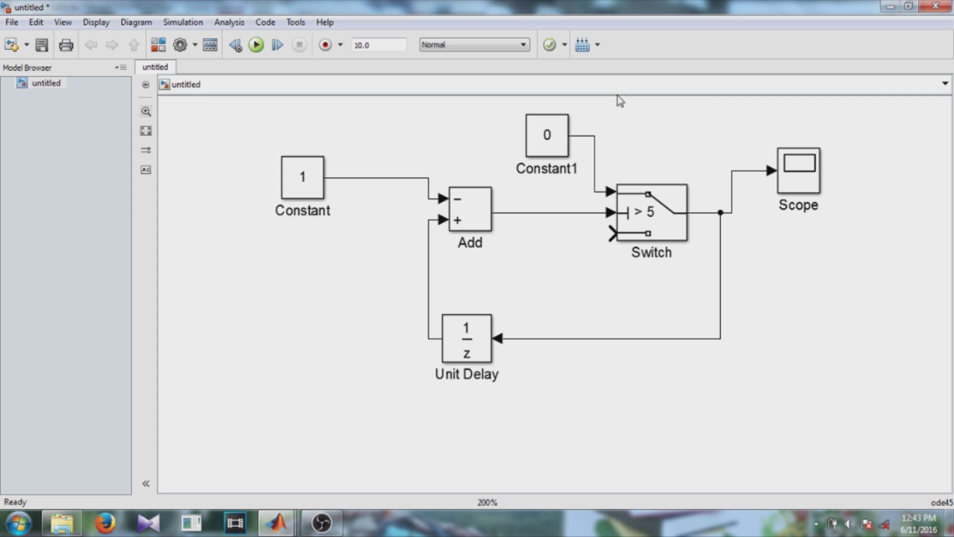
left_click_drag(595, 136, 596, 142)
right_click(596, 143)
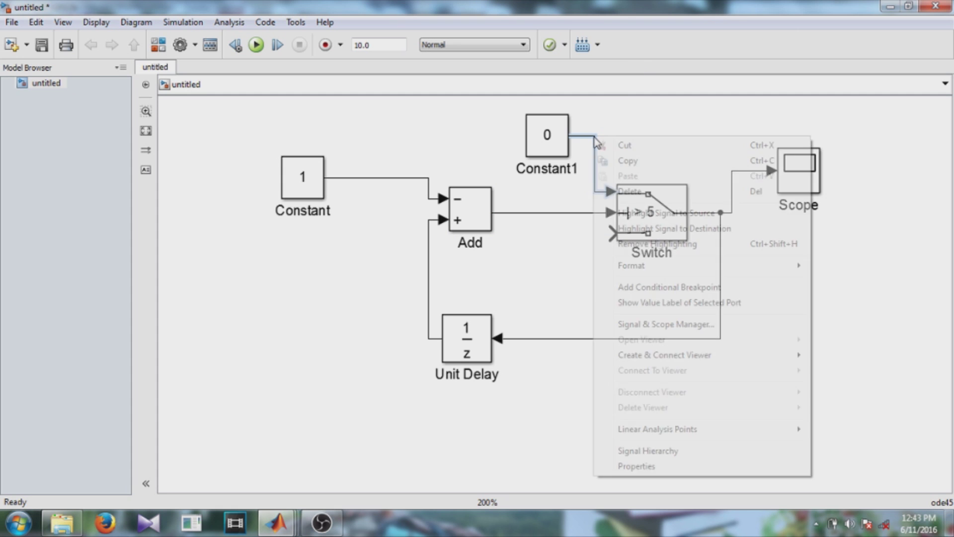
left_click(629, 192)
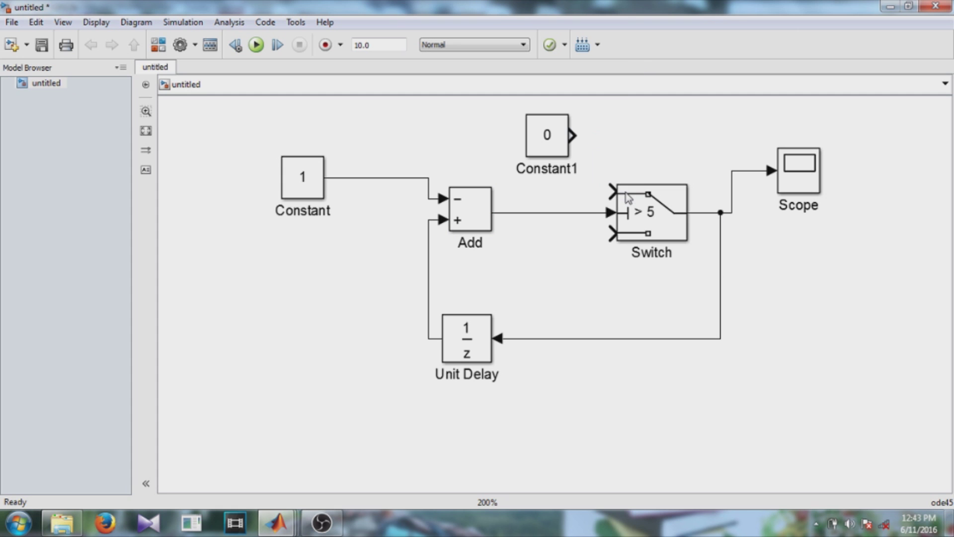
- Move Constant1 down between Add and Switch and wire it into the Switch's bottom input
left_click(555, 142)
left_click_drag(556, 142, 604, 234)
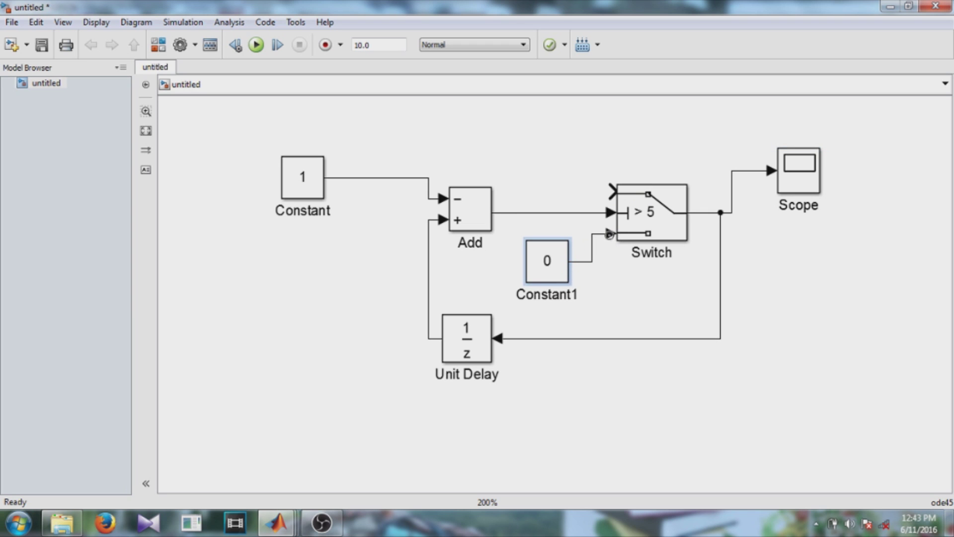
left_click(549, 275)
- Change the Switch threshold from 5 to 0
double_click(648, 218)
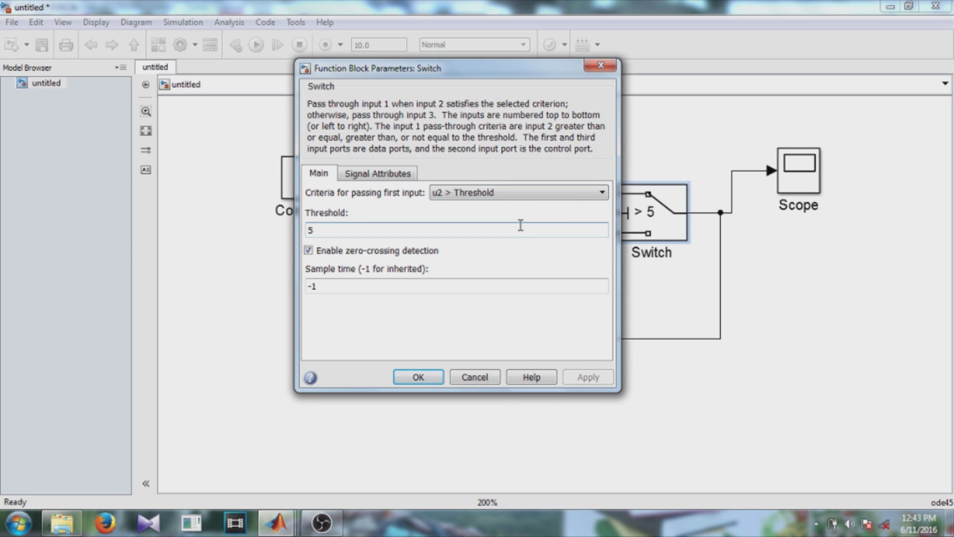
double_click(521, 225)
type("0")
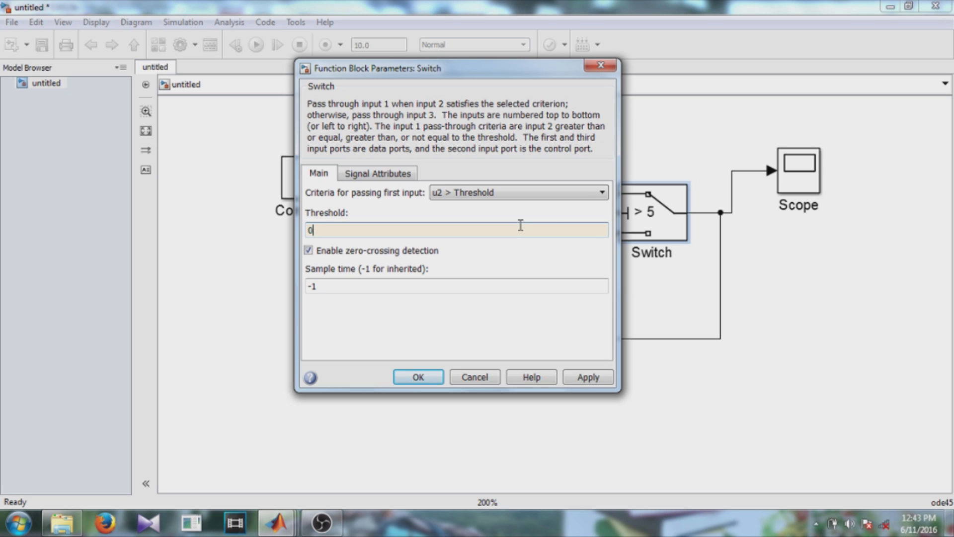
left_click(430, 380)
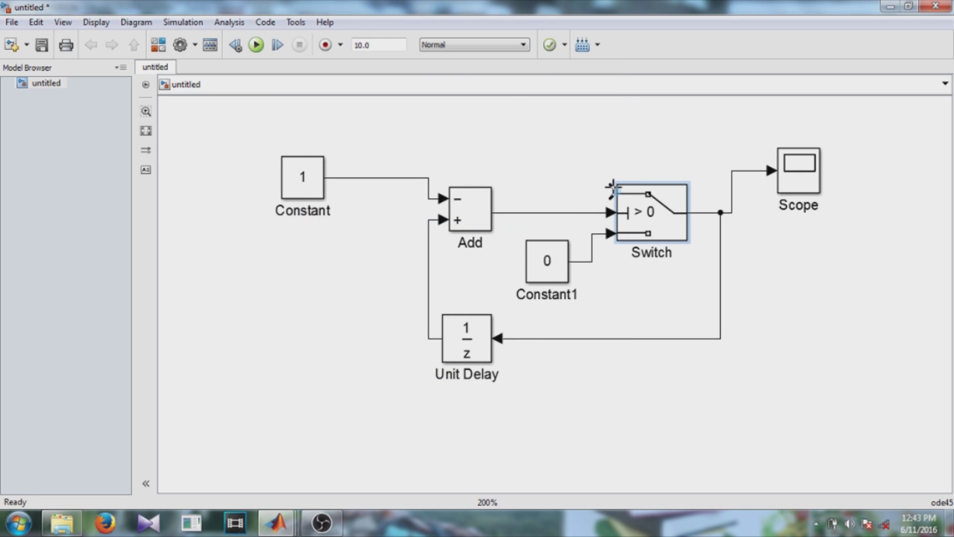
- Branch the Add output into the Switch's top input
mouse_move(613, 189)
left_mouse_down()
mouse_move(571, 194)
mouse_move(563, 214)
left_mouse_up()
left_click(478, 221)
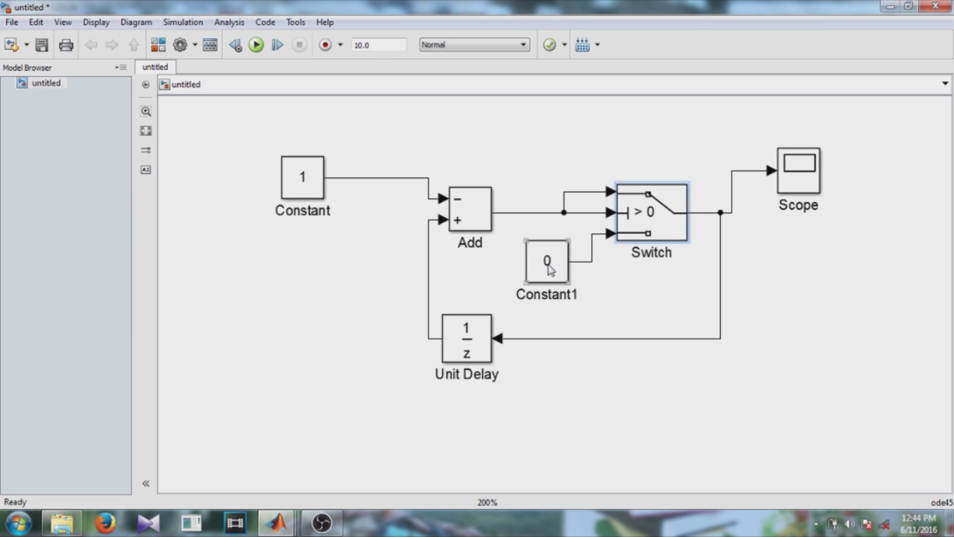
left_click(587, 238)
left_click_drag(609, 212, 609, 213)
- Change Constant1's value from 0 to 5
left_click(545, 262)
double_click(545, 262)
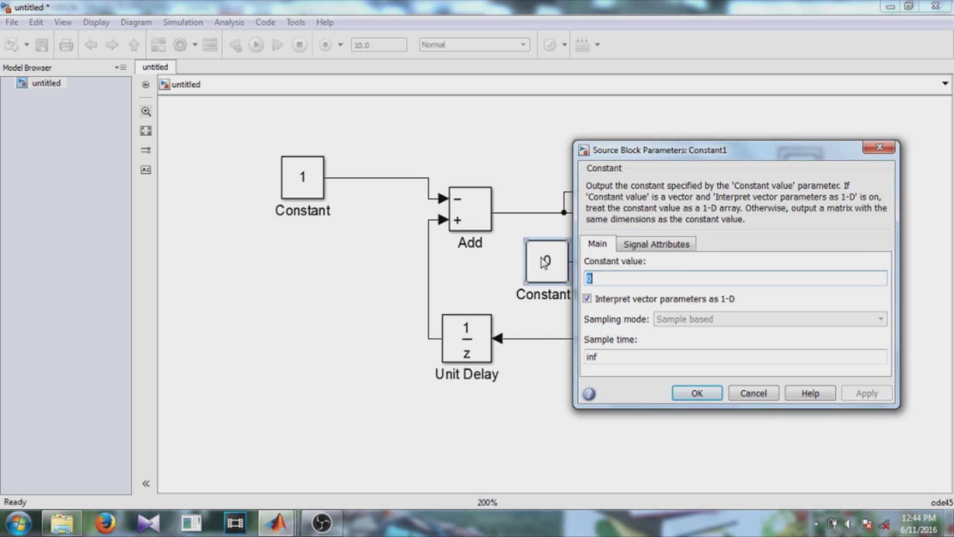
type("5")
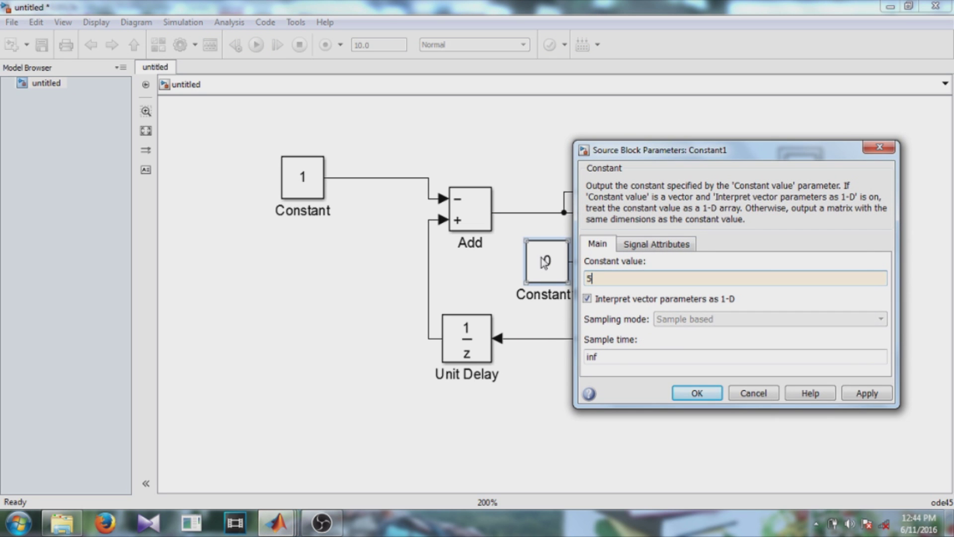
left_click(698, 393)
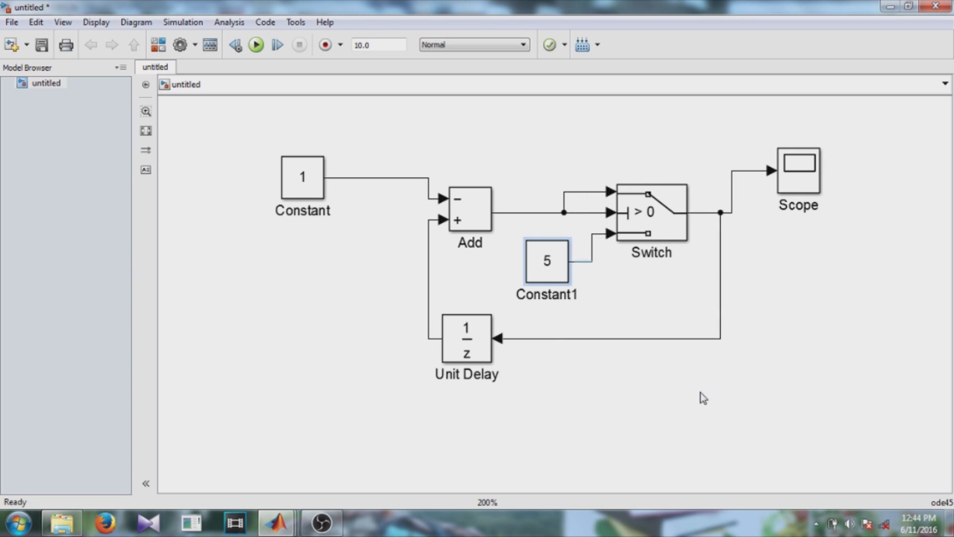
left_click(721, 224)
- Run the model and autoscale the Scope to see the repeating 5-to-1 countdown
left_click(738, 256)
left_click(646, 192)
left_click(467, 336)
left_click(256, 46)
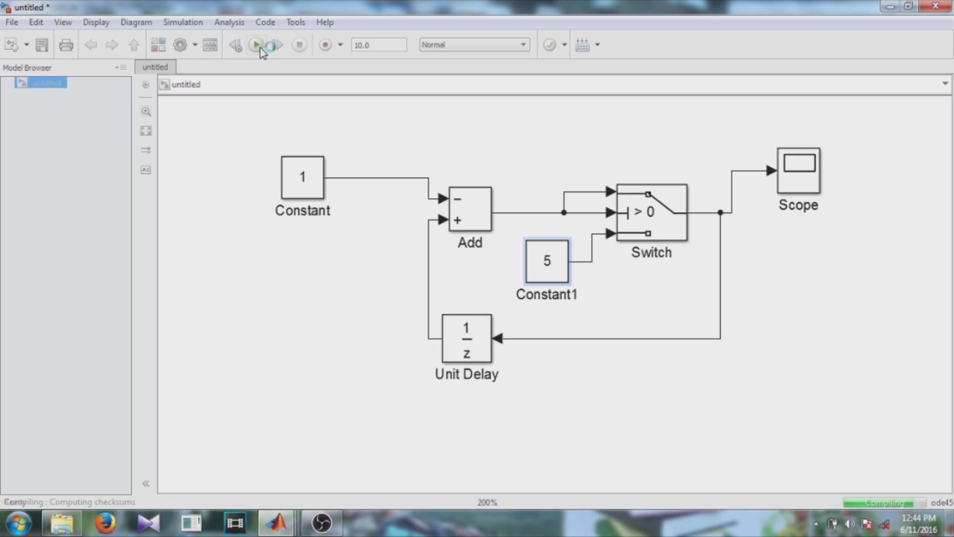
double_click(796, 175)
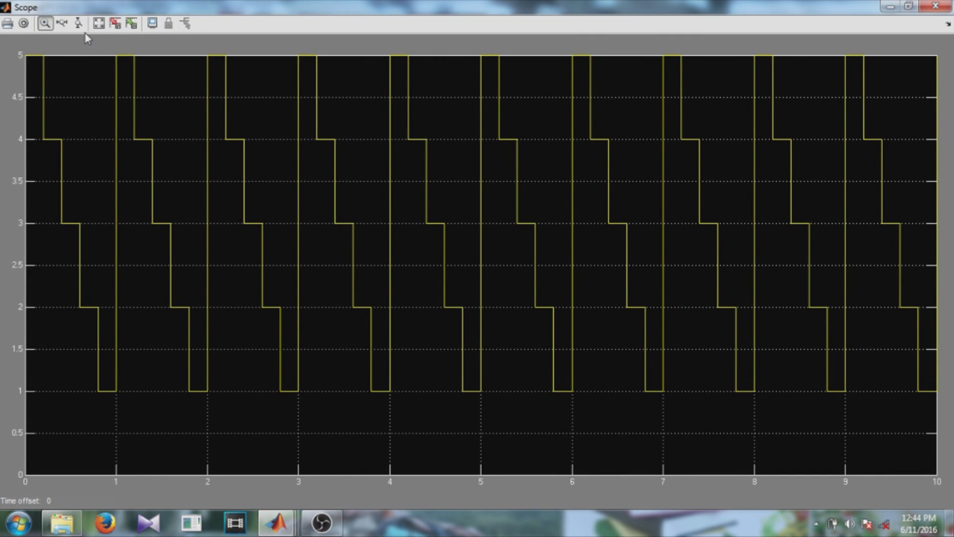
left_click(99, 23)
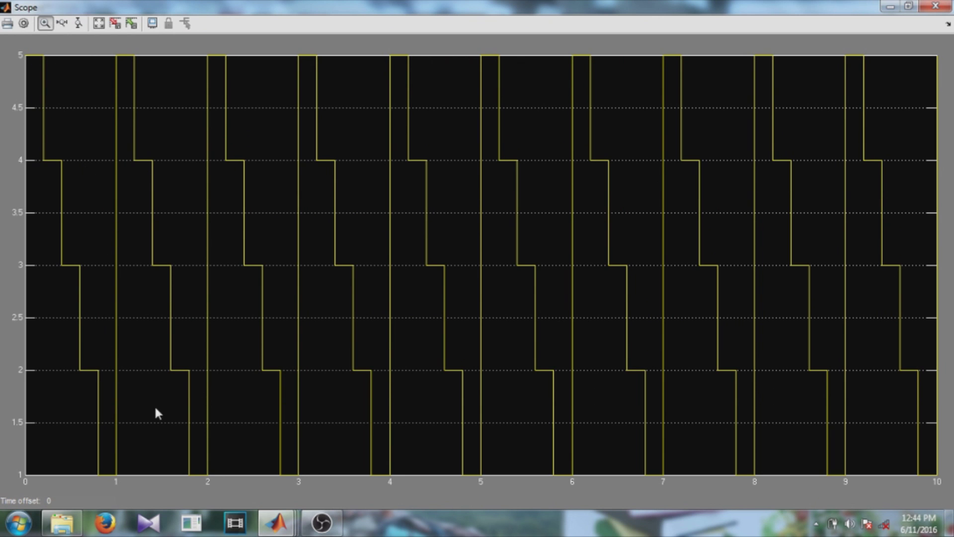
left_click(944, 7)
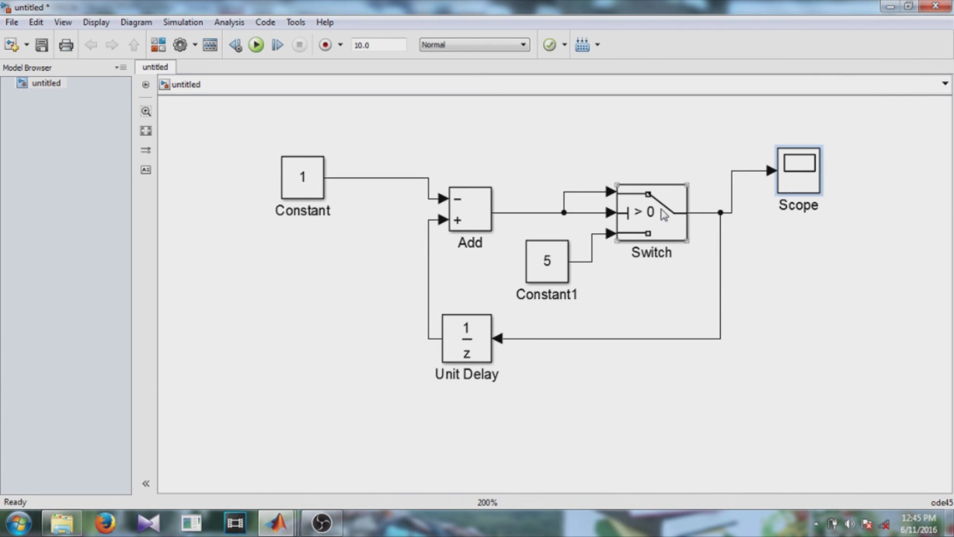
- Set the Switch criterion to u2 >= Threshold and apply it
double_click(664, 215)
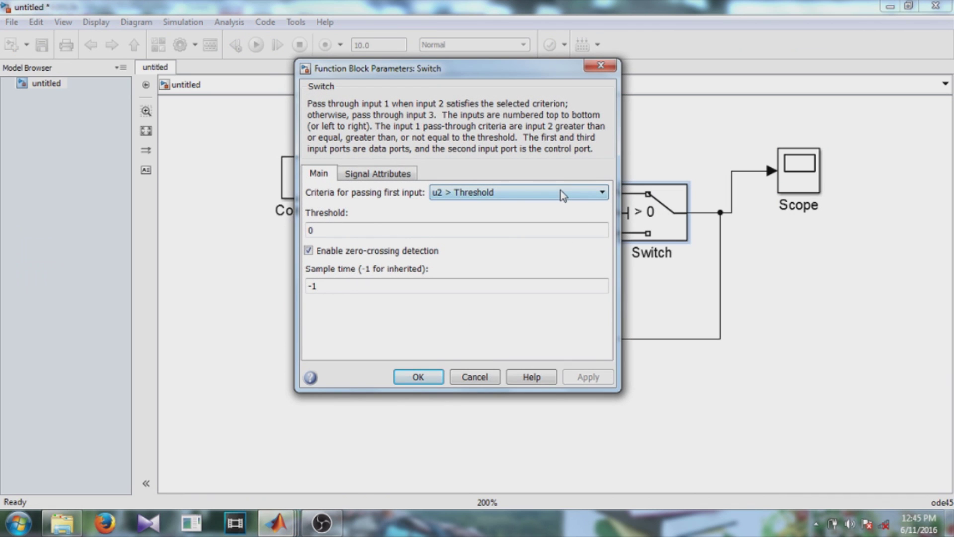
left_click(563, 195)
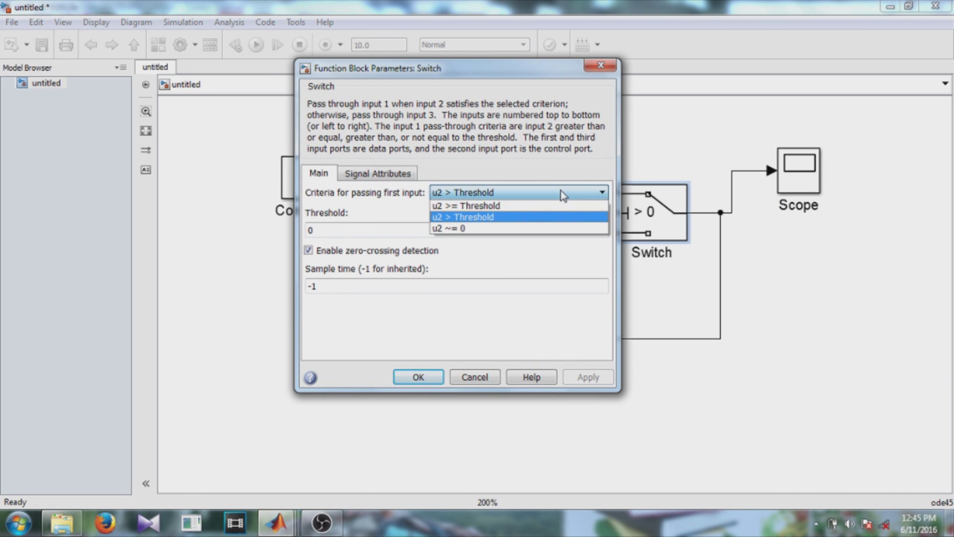
left_click(525, 208)
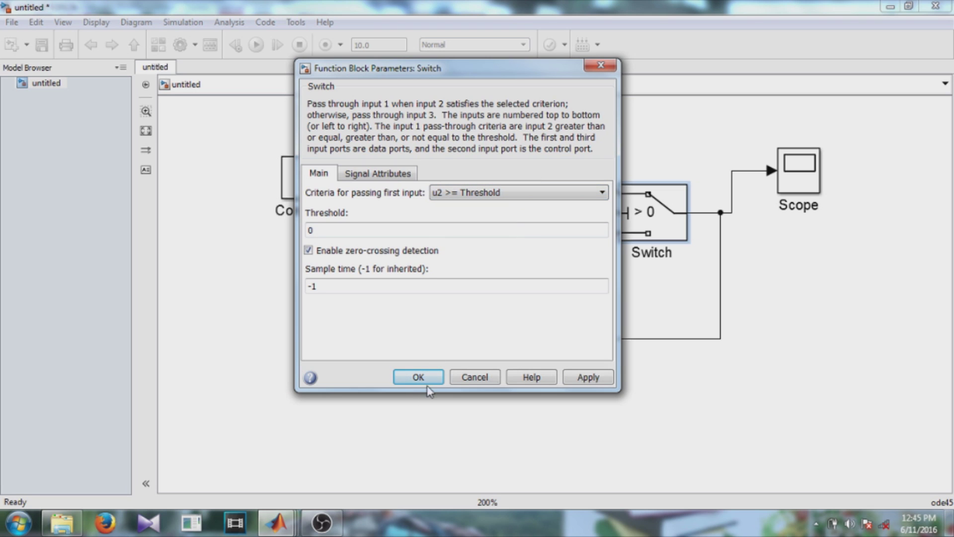
left_click(579, 377)
left_click(432, 380)
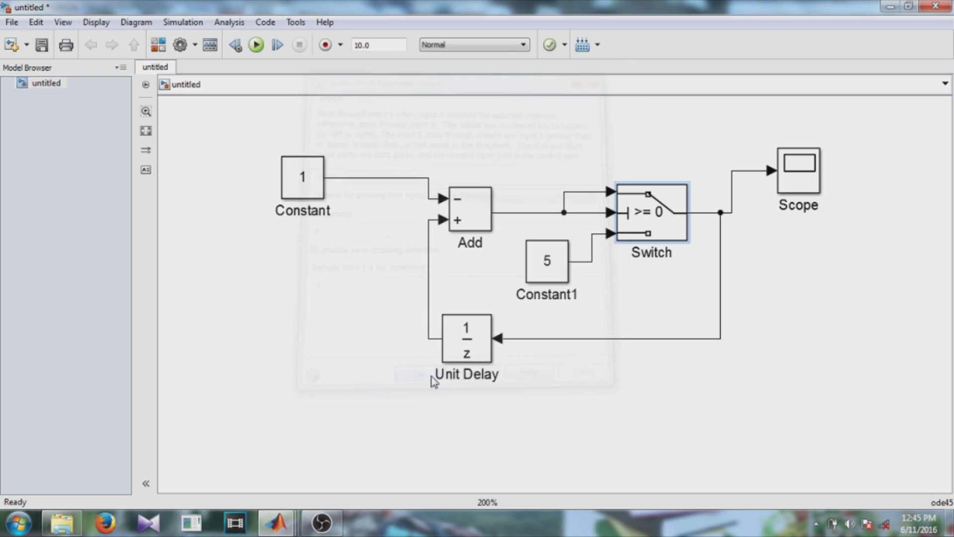
- Rerun the model and autoscale the Scope to confirm the 5-to-0 count
left_click(264, 50)
left_click(798, 180)
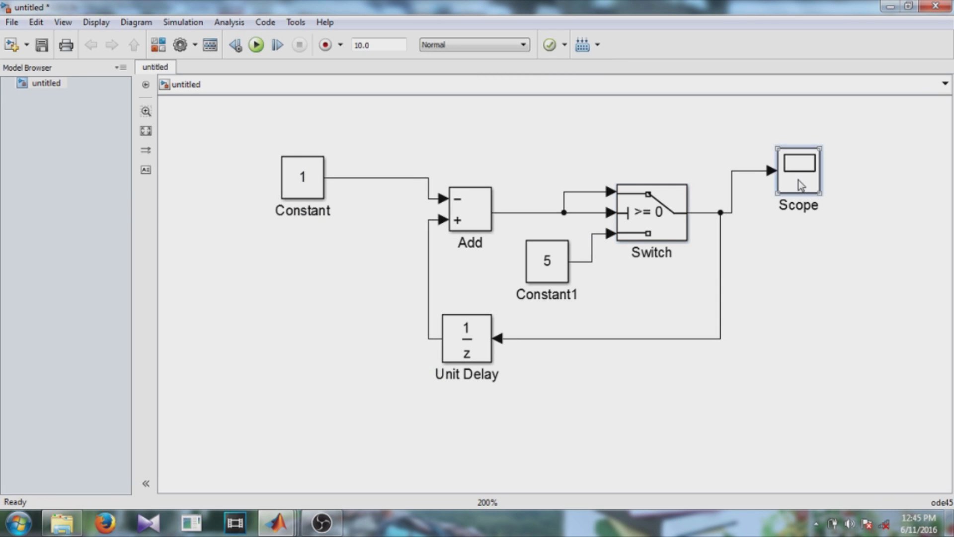
double_click(798, 180)
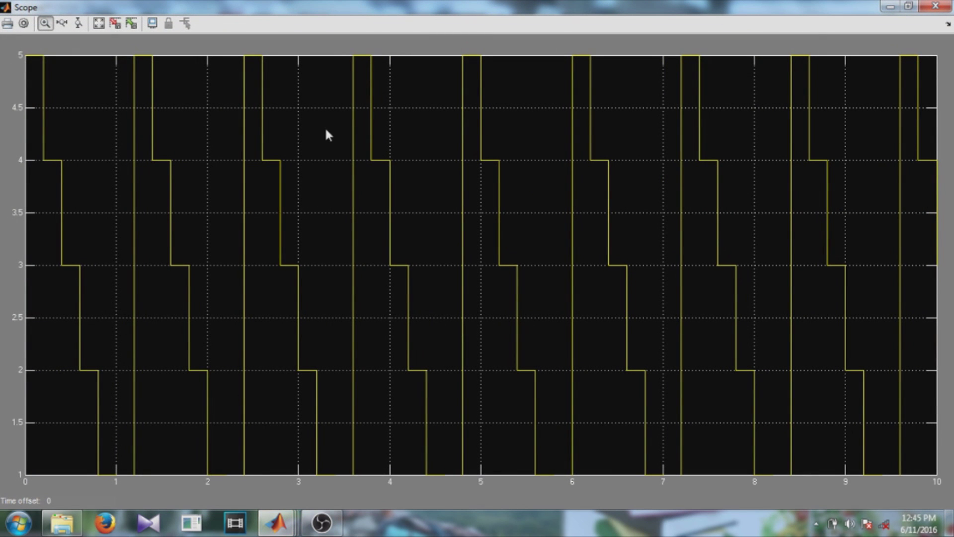
left_click(100, 27)
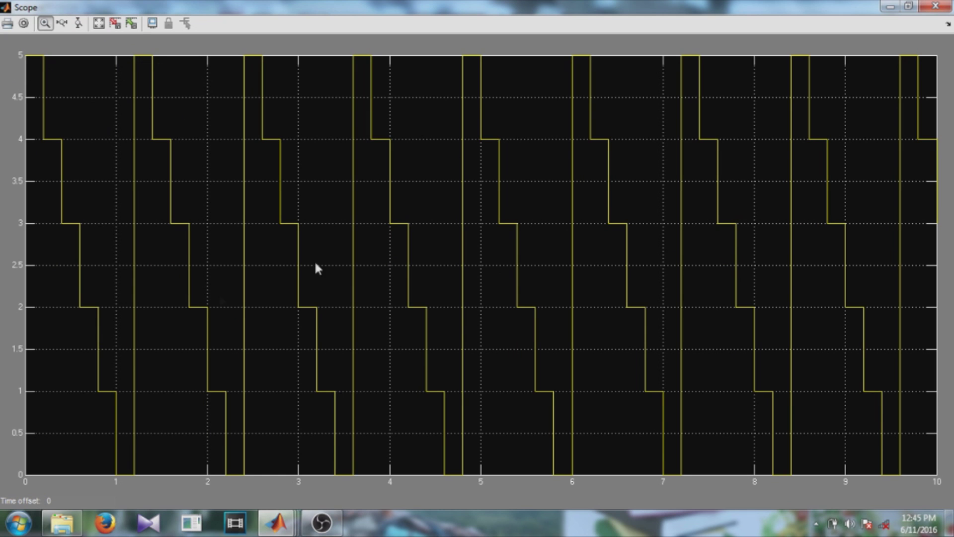
left_click(944, 7)
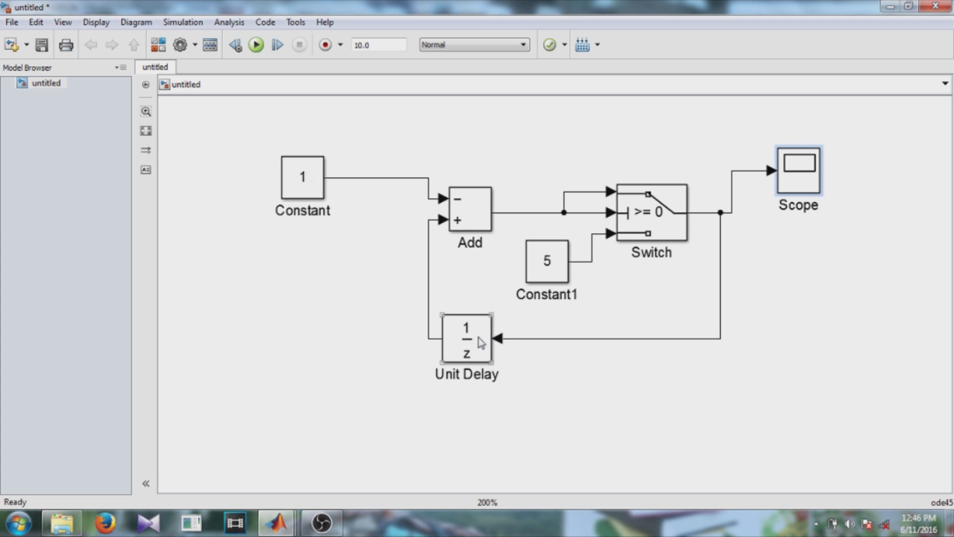
- Drag a copy of the Constant block below it, creating Constant2 with value 1
left_click(378, 248)
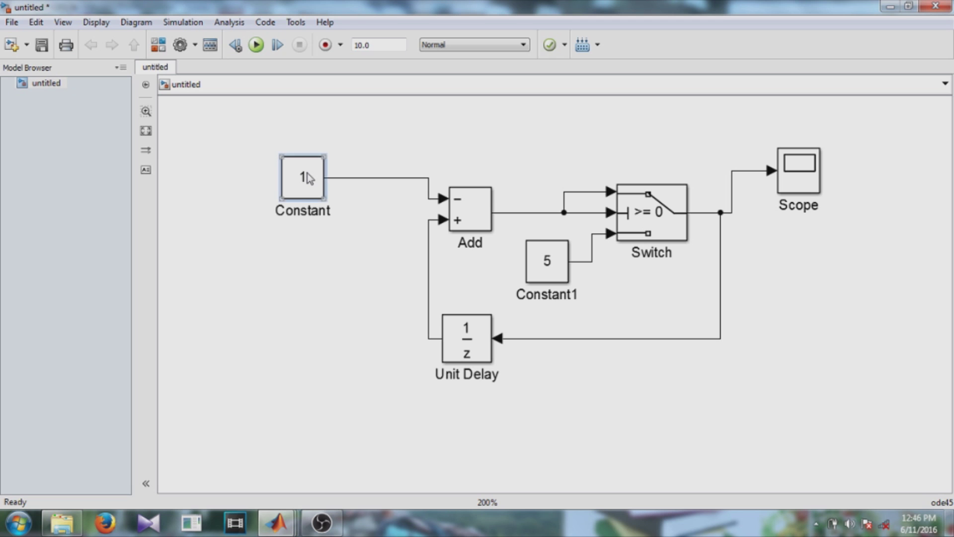
left_click_drag(308, 178, 308, 270)
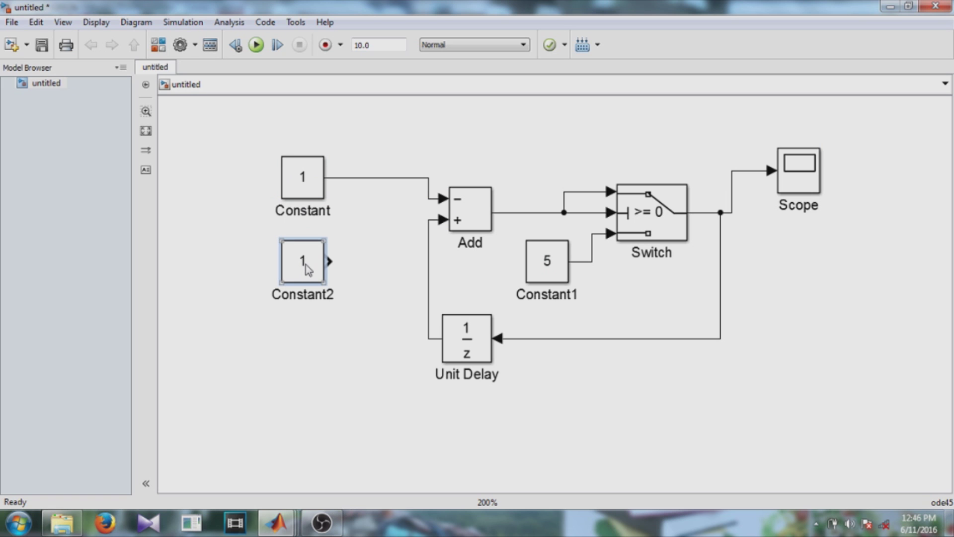